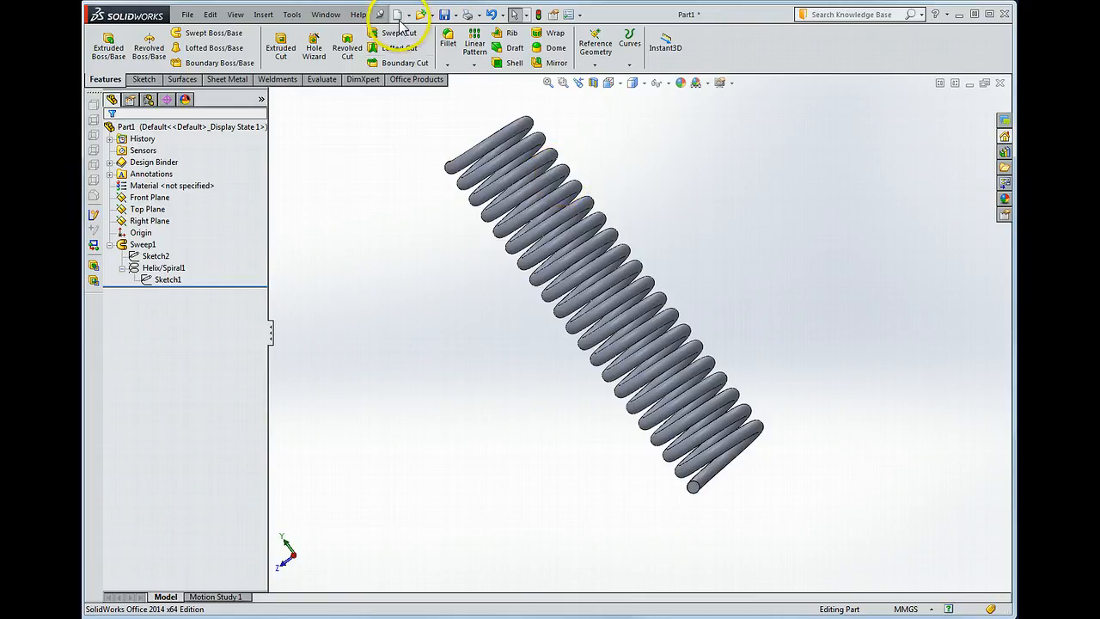
- Create a new document from the Part template
click(398, 16)
click(569, 183)
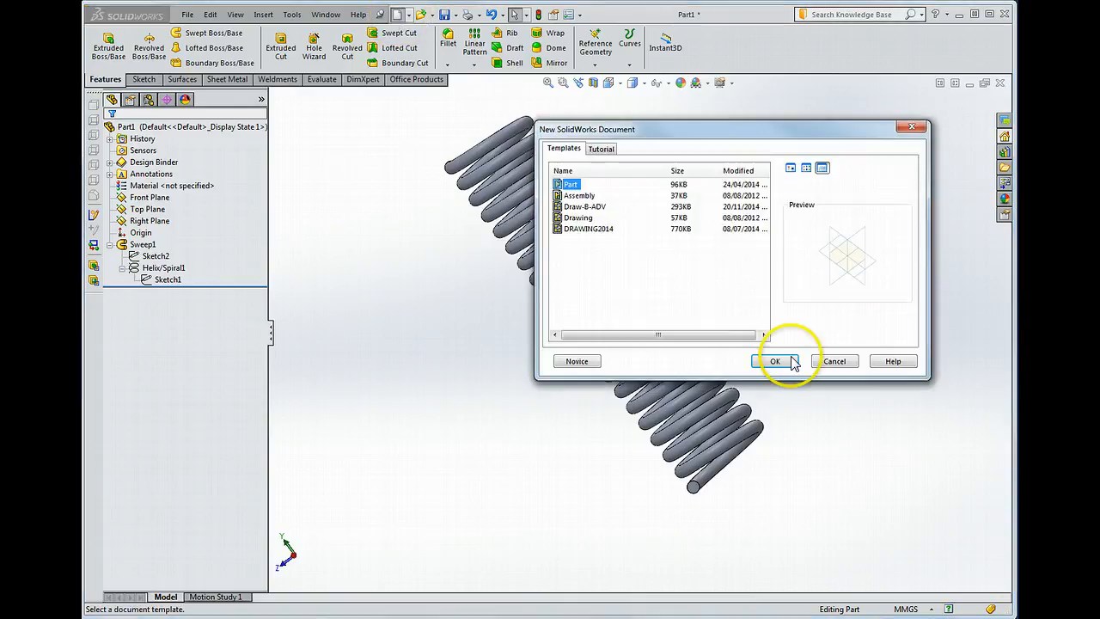
click(781, 362)
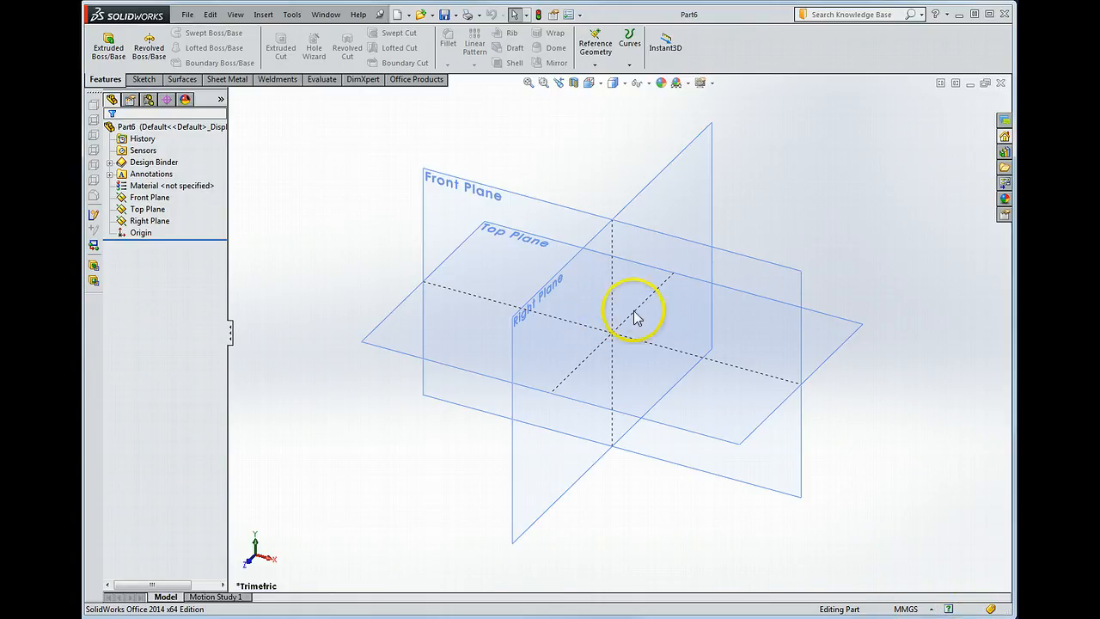
- Start a sketch on the Top Plane and draw a circle about 46 mm in diameter centred on the origin
click(825, 321)
click(868, 279)
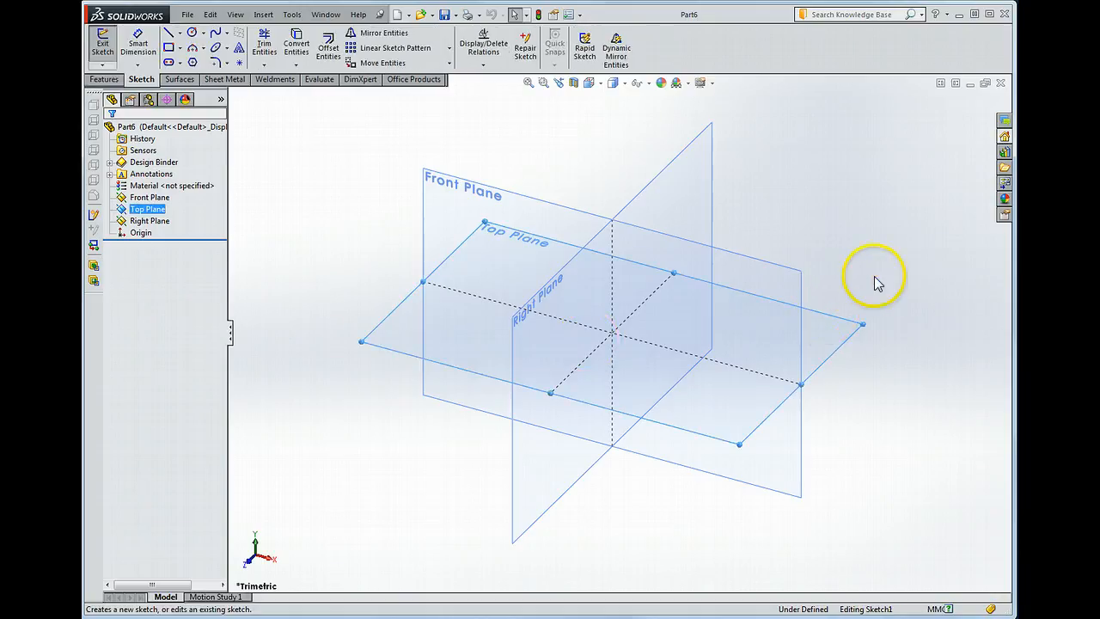
click(191, 34)
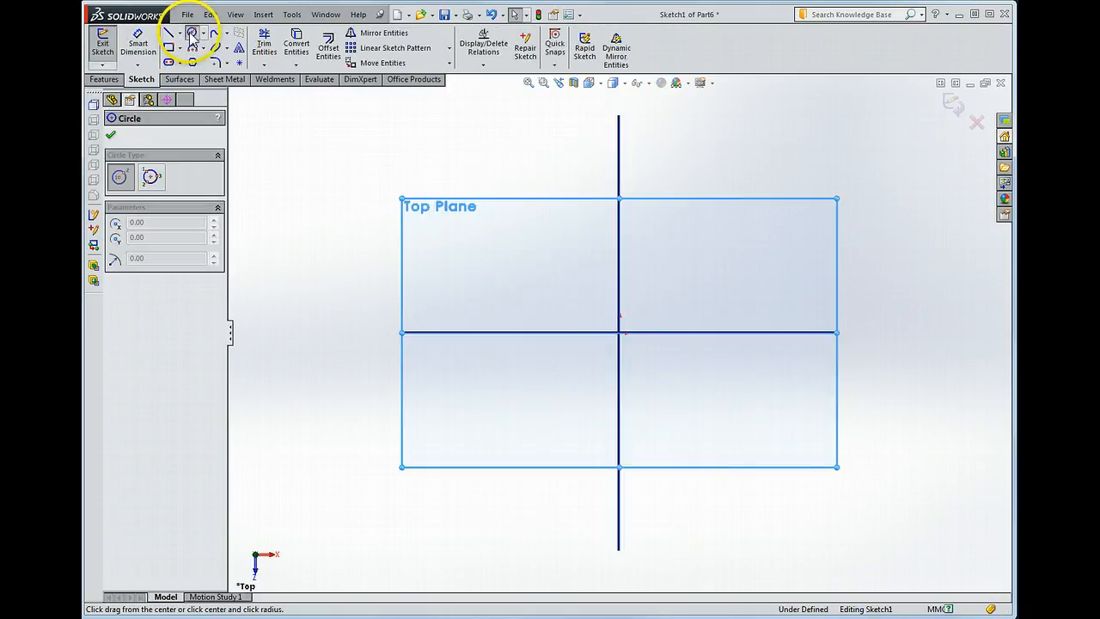
click(618, 332)
click(658, 373)
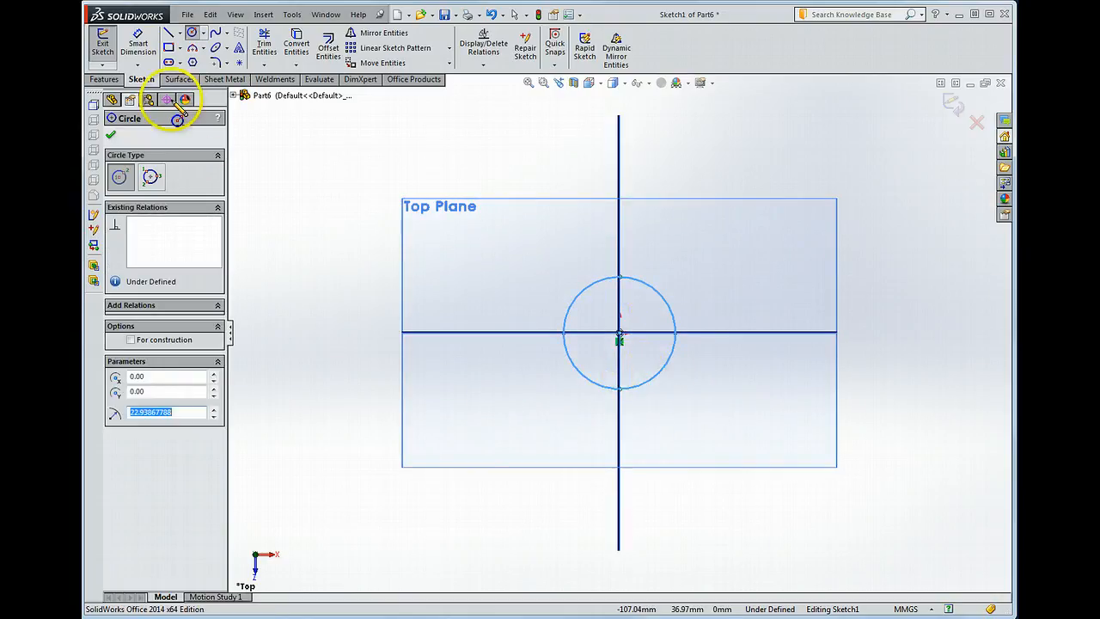
- Dimension the circle's diameter as 25 mm and finish the sketch
click(139, 42)
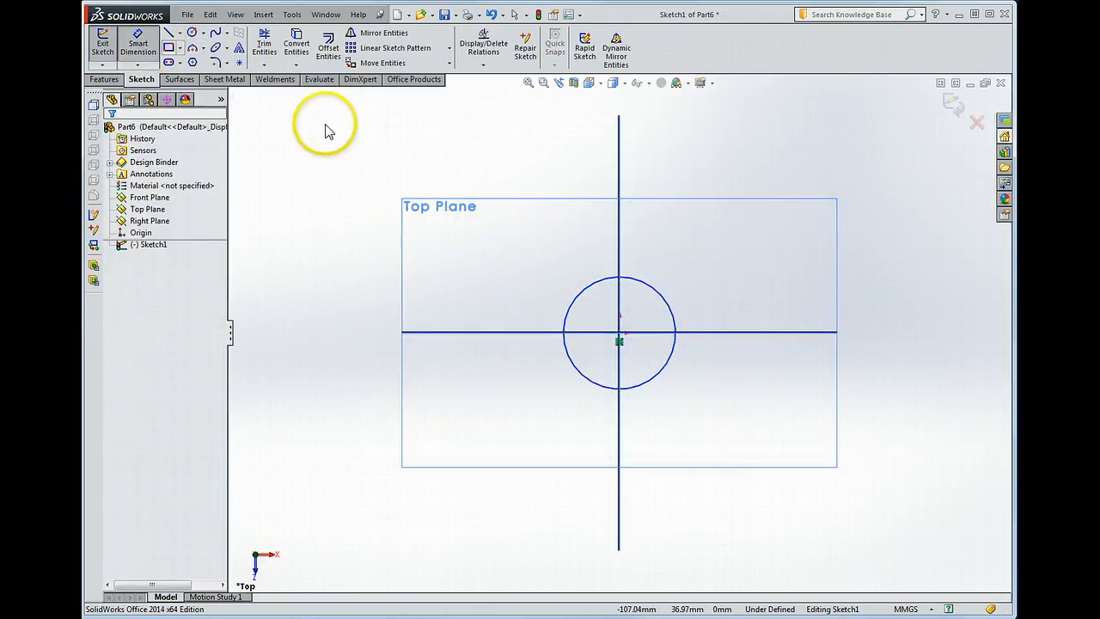
click(649, 288)
click(707, 260)
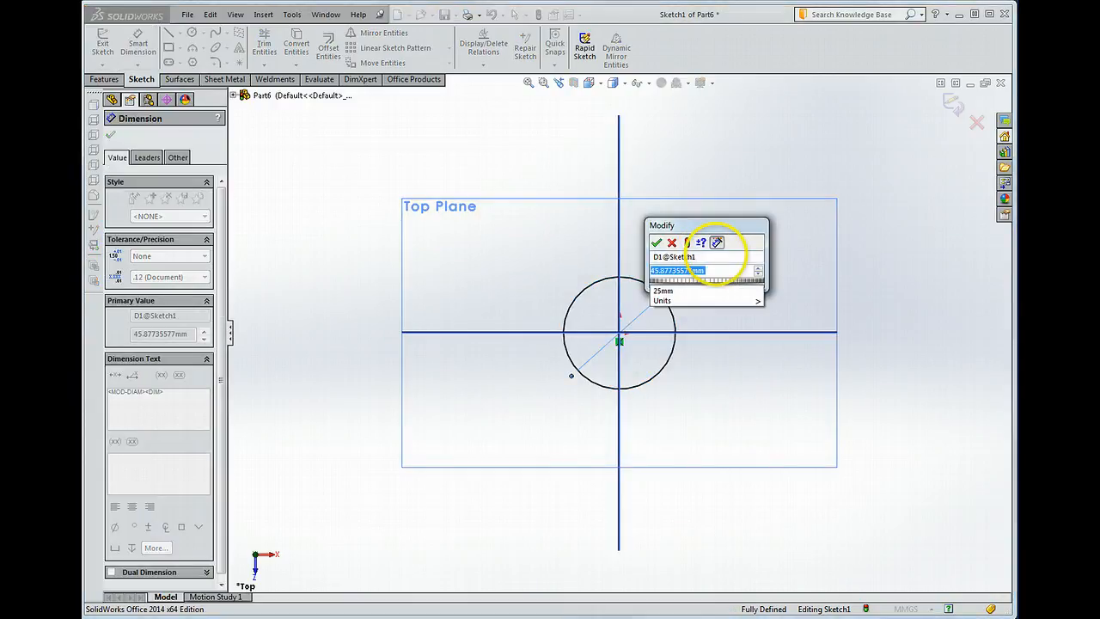
text(25)
click(657, 243)
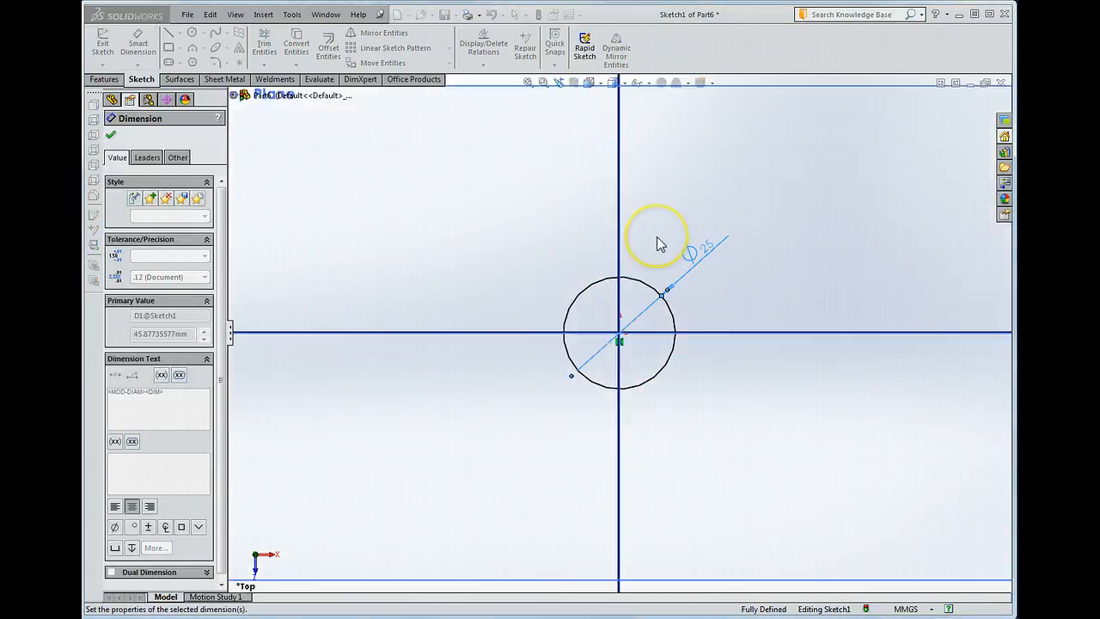
click(959, 105)
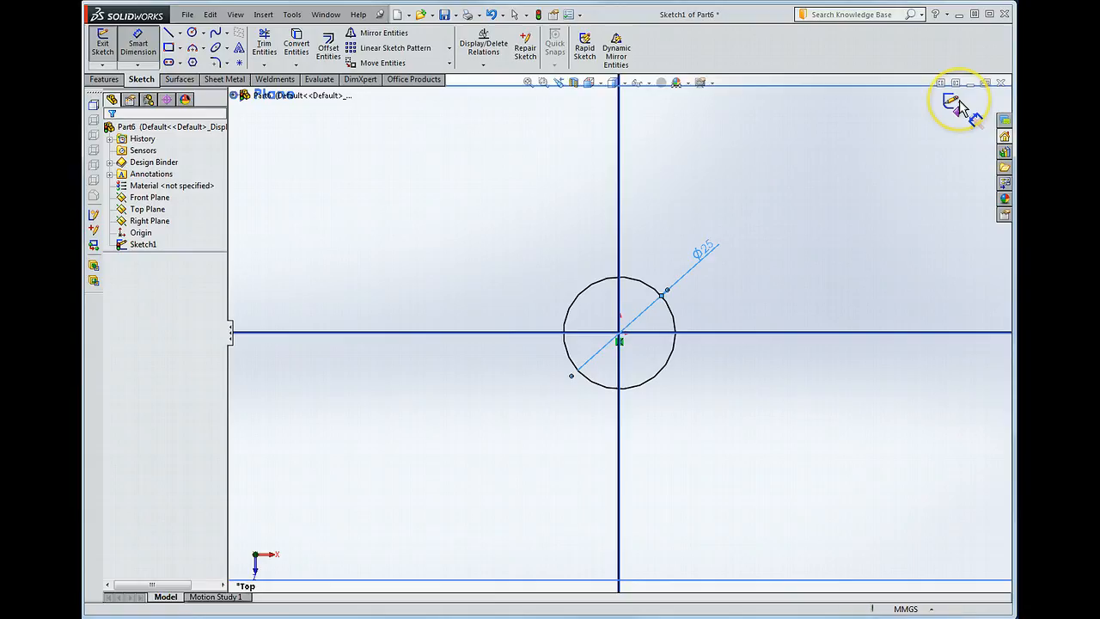
- Start a Helix/Spiral curve from the sketched circle and define it by Height and Revolution
mouse_move(839, 244)
middle_down()
mouse_move(727, 295)
mouse_move(710, 199)
mouse_move(680, 249)
mouse_move(683, 275)
middle_up()
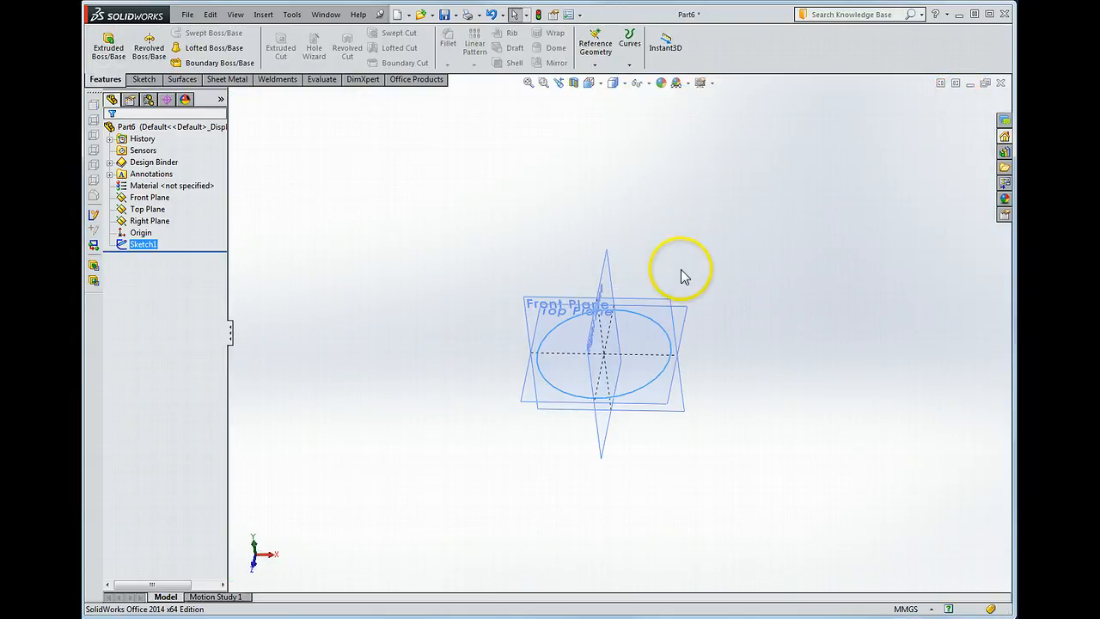
click(662, 330)
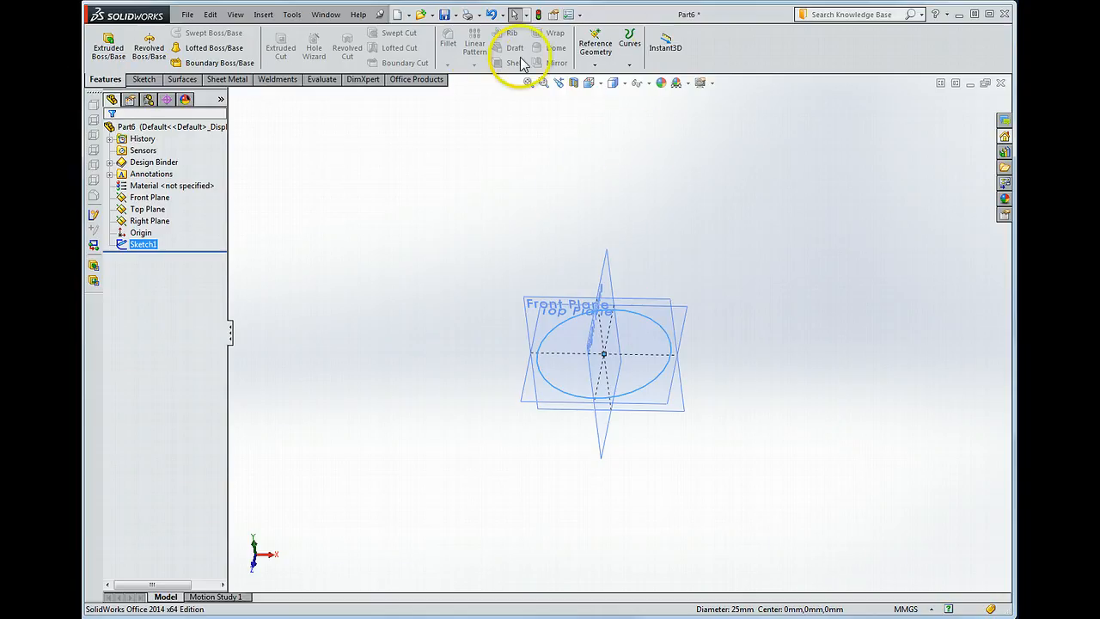
click(630, 66)
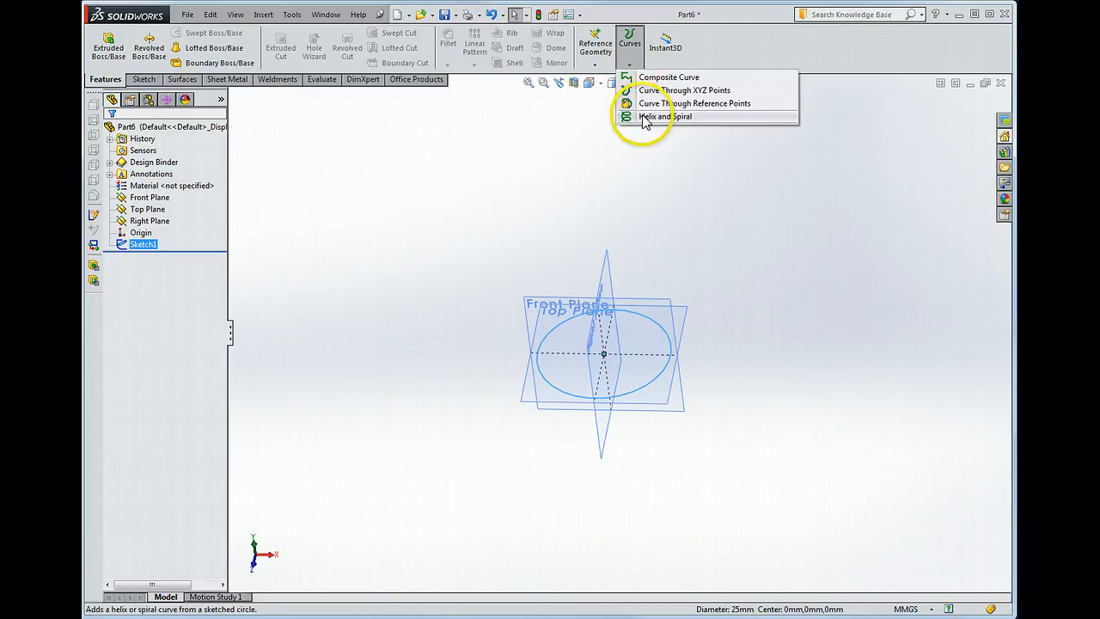
click(647, 118)
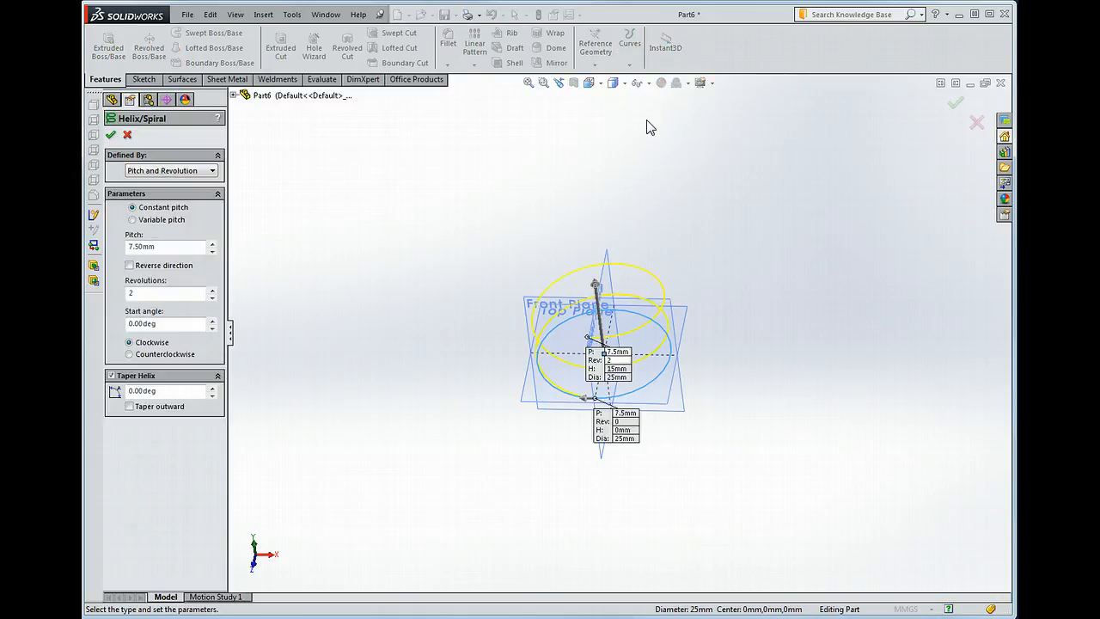
middle_drag(701, 249, 687, 299)
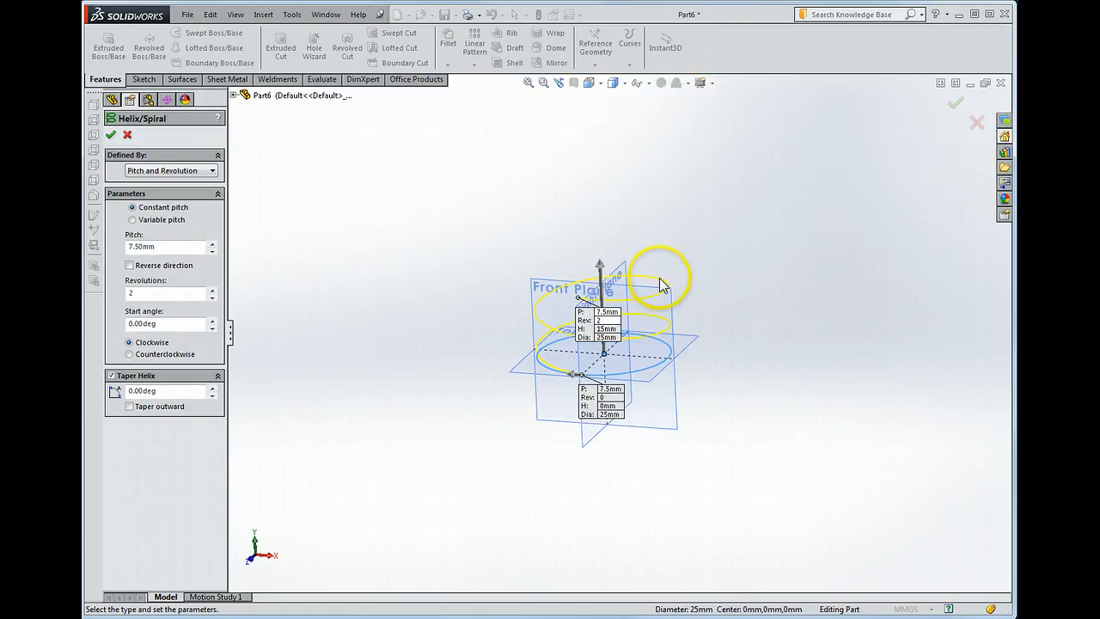
click(163, 171)
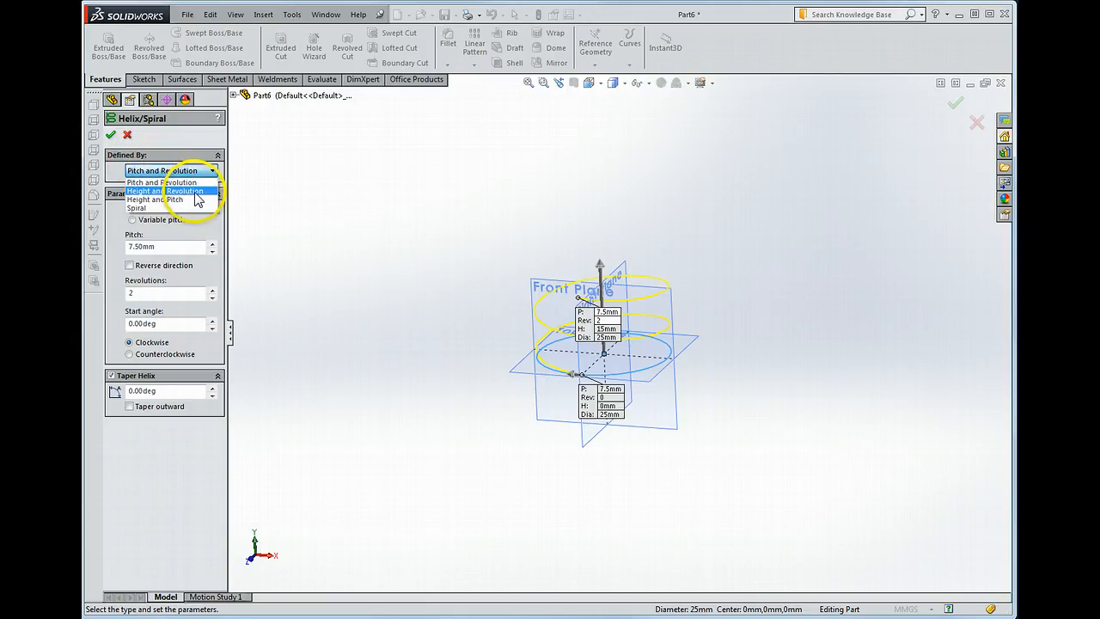
click(196, 191)
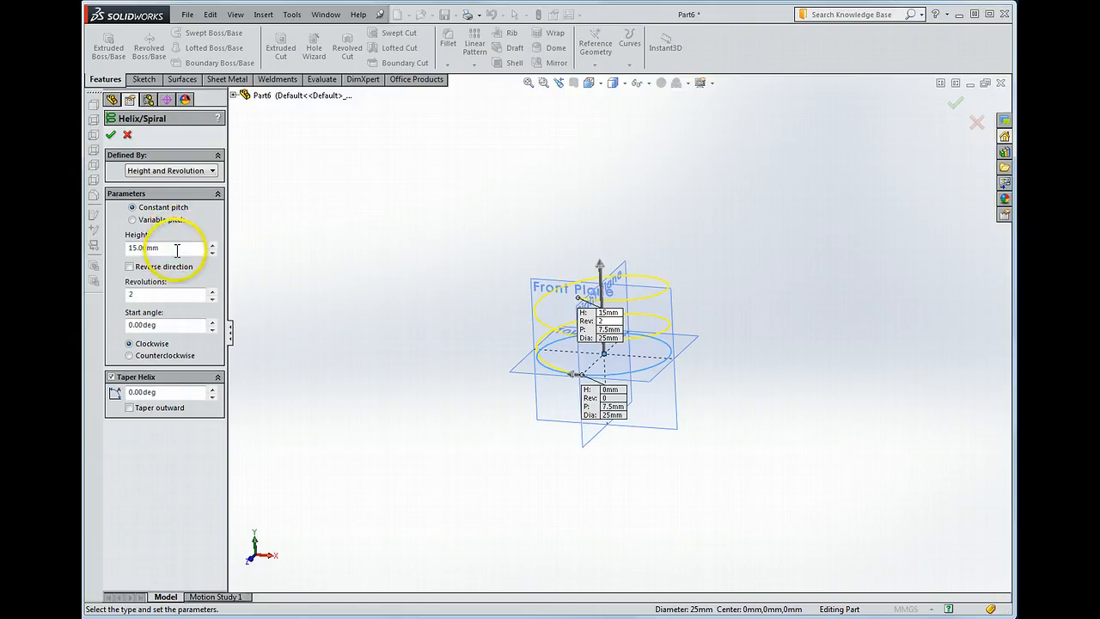
- Set the helix height to 100 mm with 20 revolutions and create the curve
drag(172, 247, 119, 249)
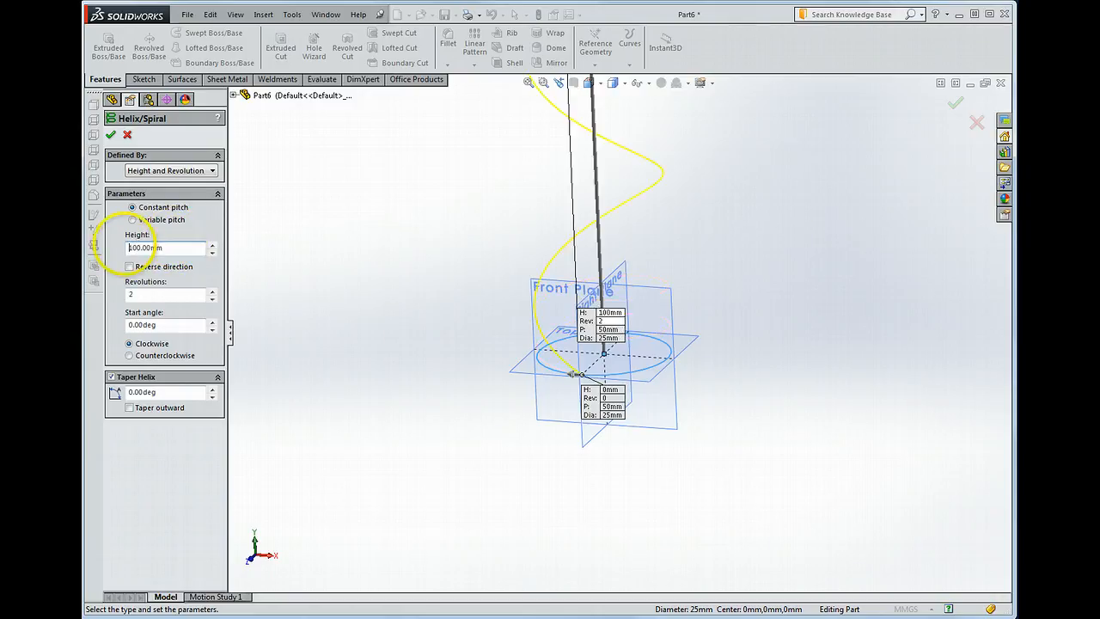
drag(205, 294, 127, 294)
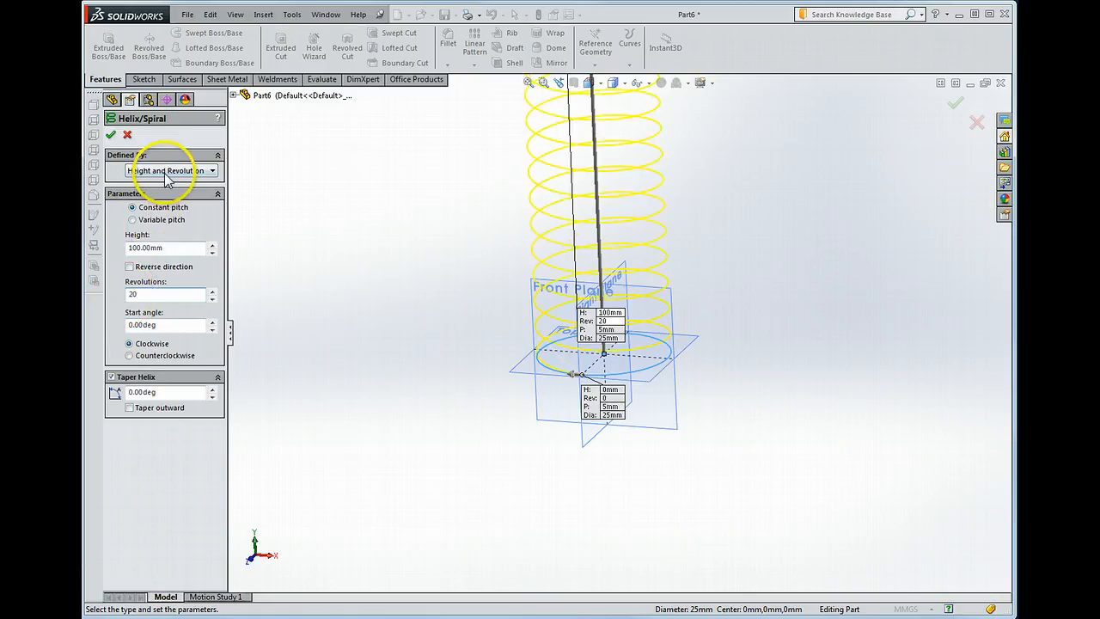
middle_drag(453, 290, 457, 262)
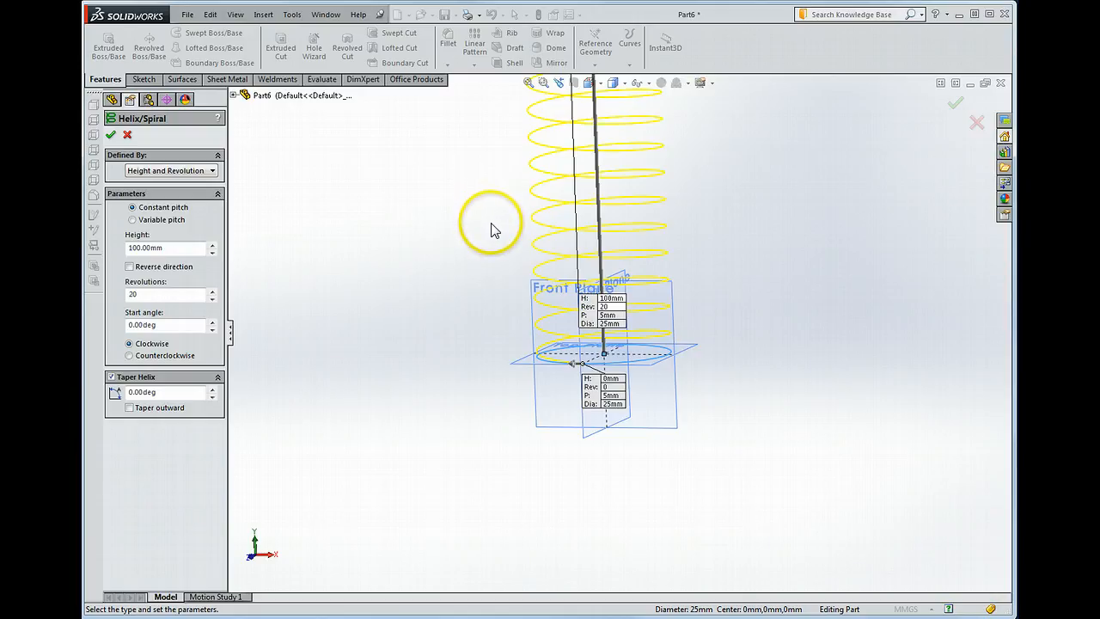
key(z)
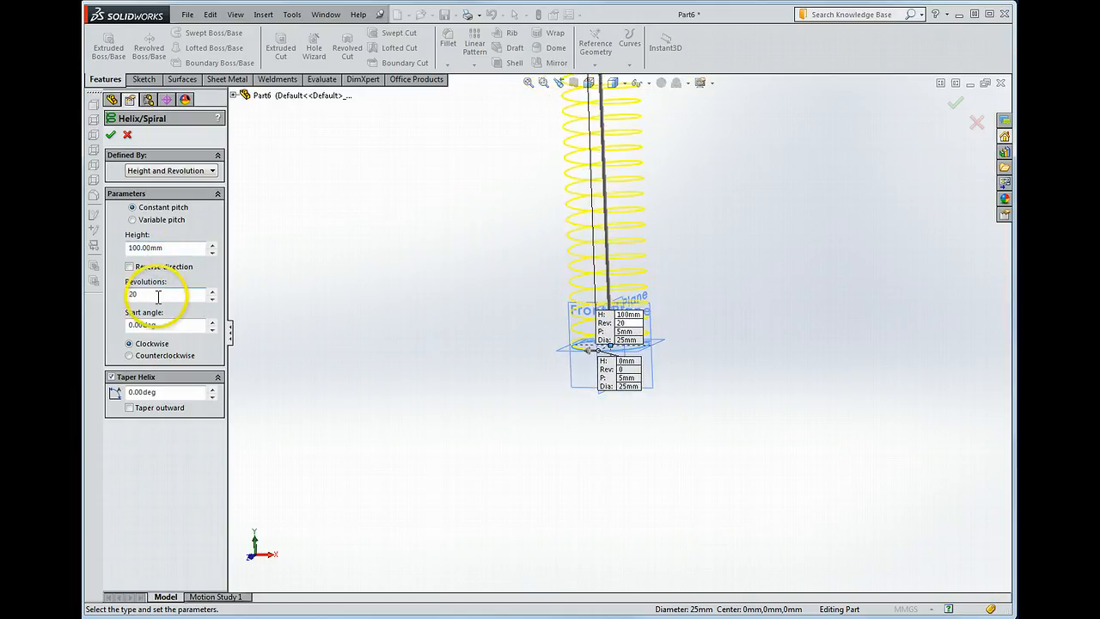
click(110, 134)
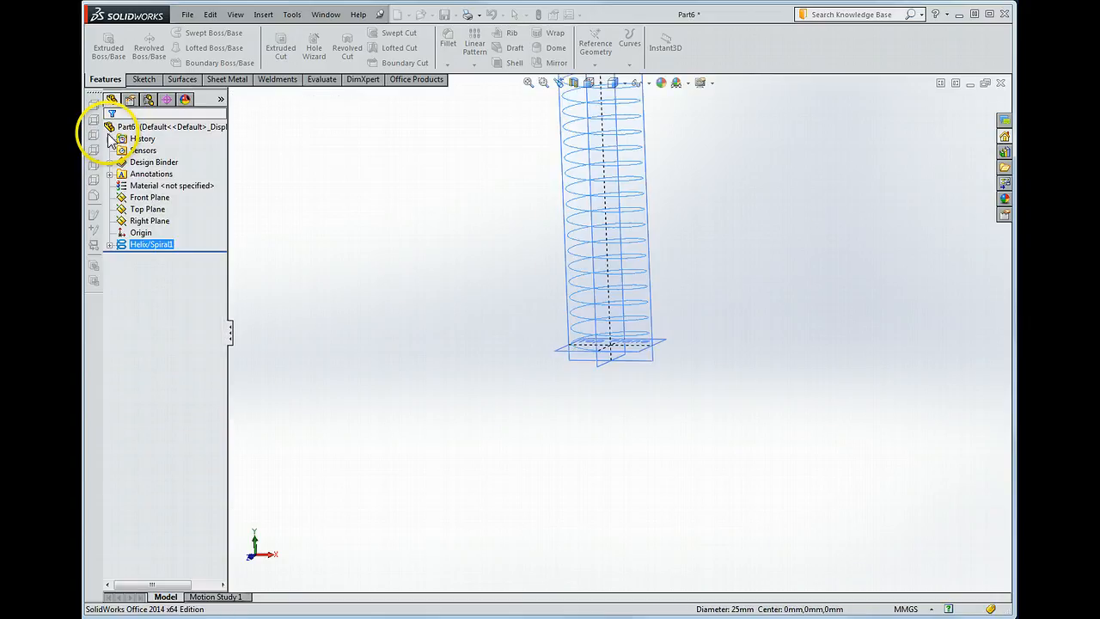
- Open a new sketch on the Right Plane, which passes through the start of the helix
middle_drag(772, 316, 722, 397)
scroll(636, 514, down, 2)
scroll(636, 514, down, 1)
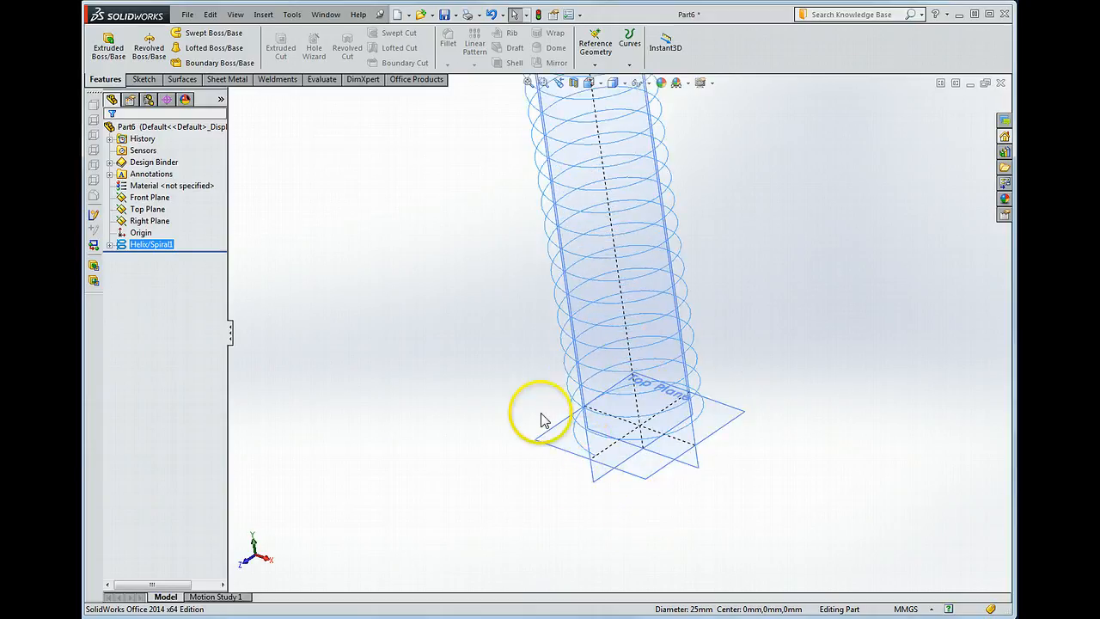
scroll(595, 460, down, 2)
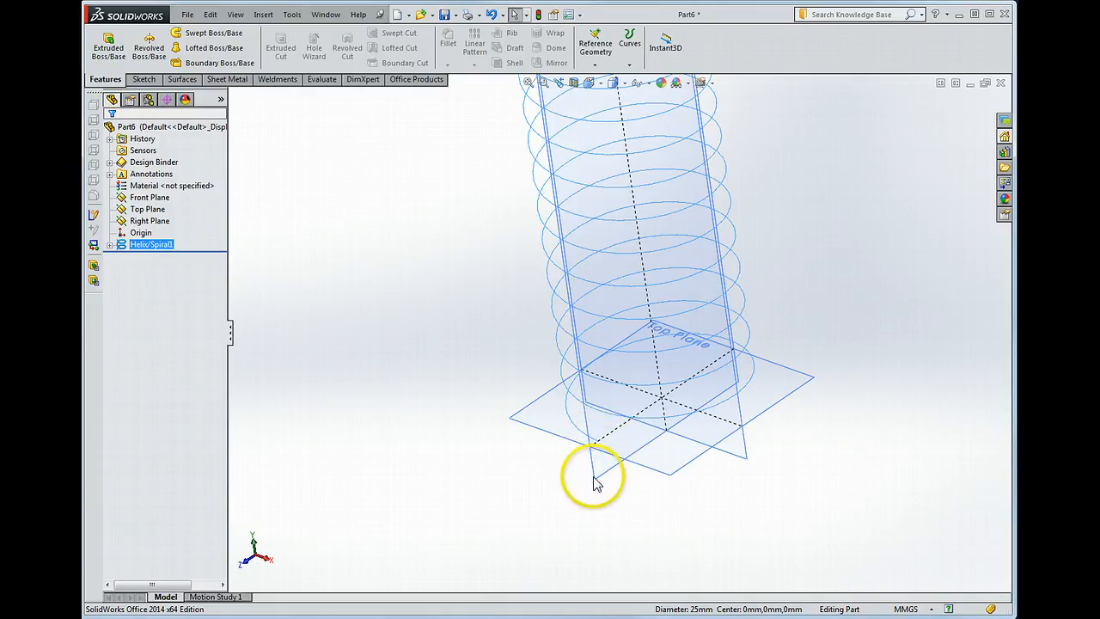
click(607, 474)
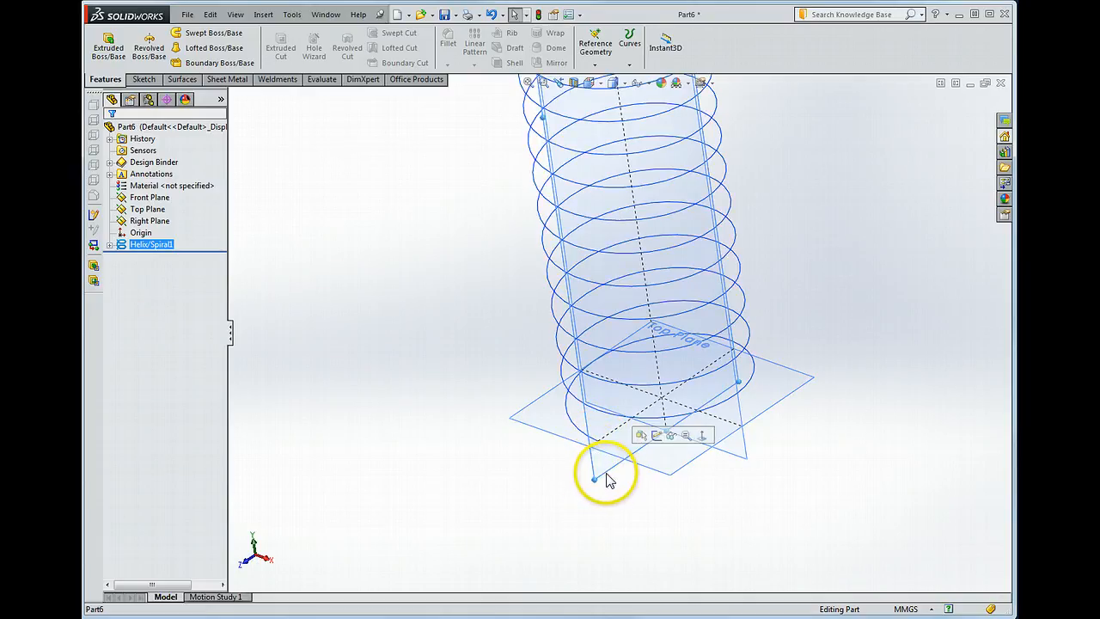
click(656, 436)
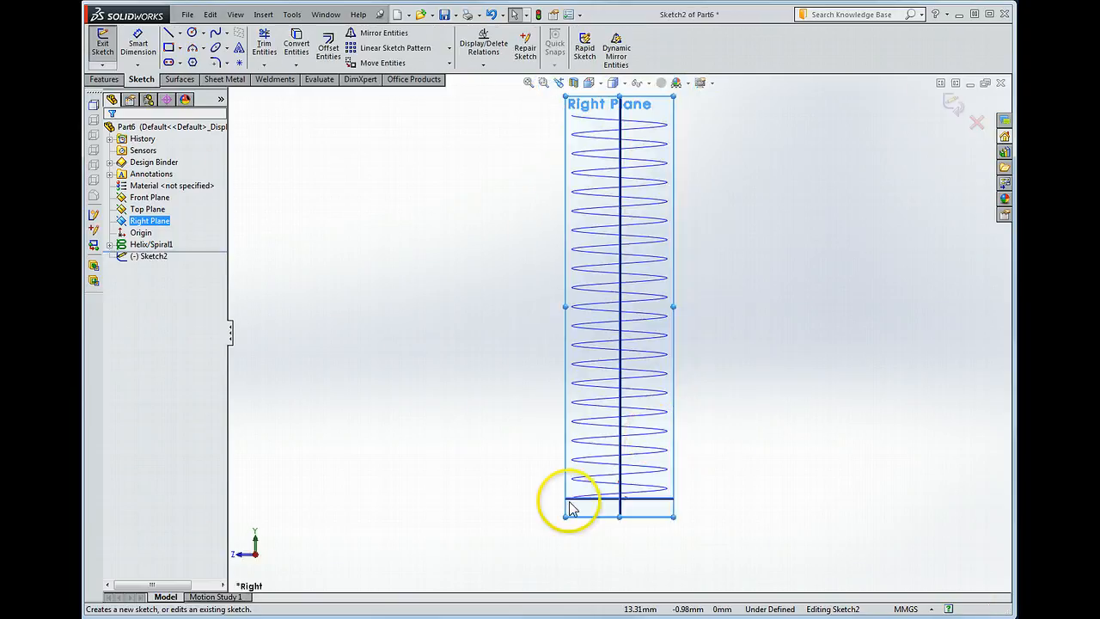
- Draw a small circle about 2.3 mm in diameter just below the lower end of the helix
scroll(582, 510, down, 5)
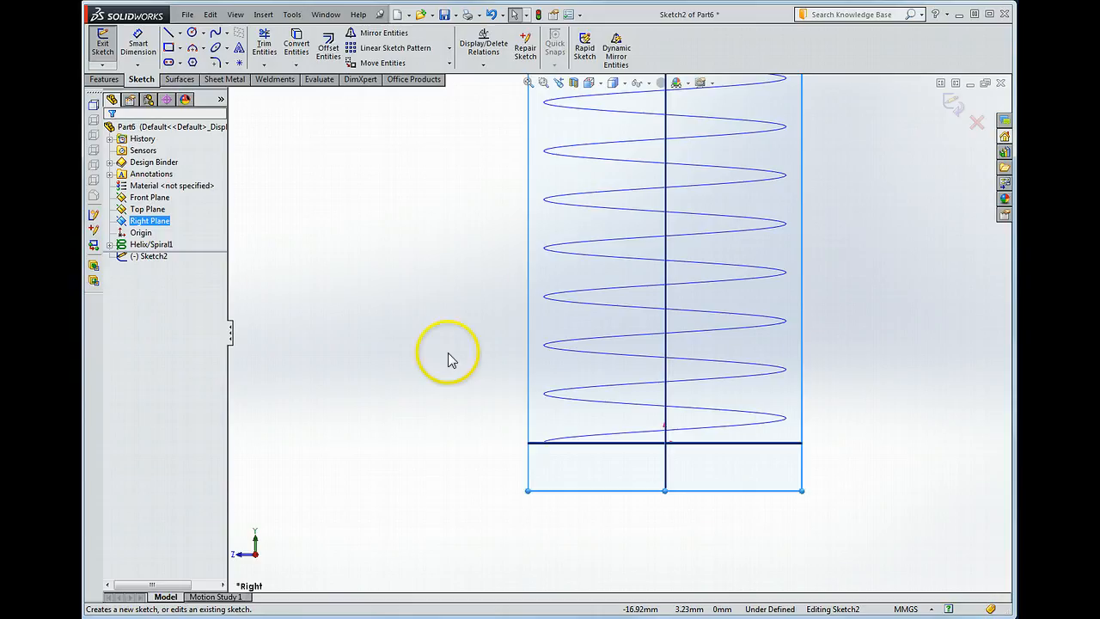
click(192, 32)
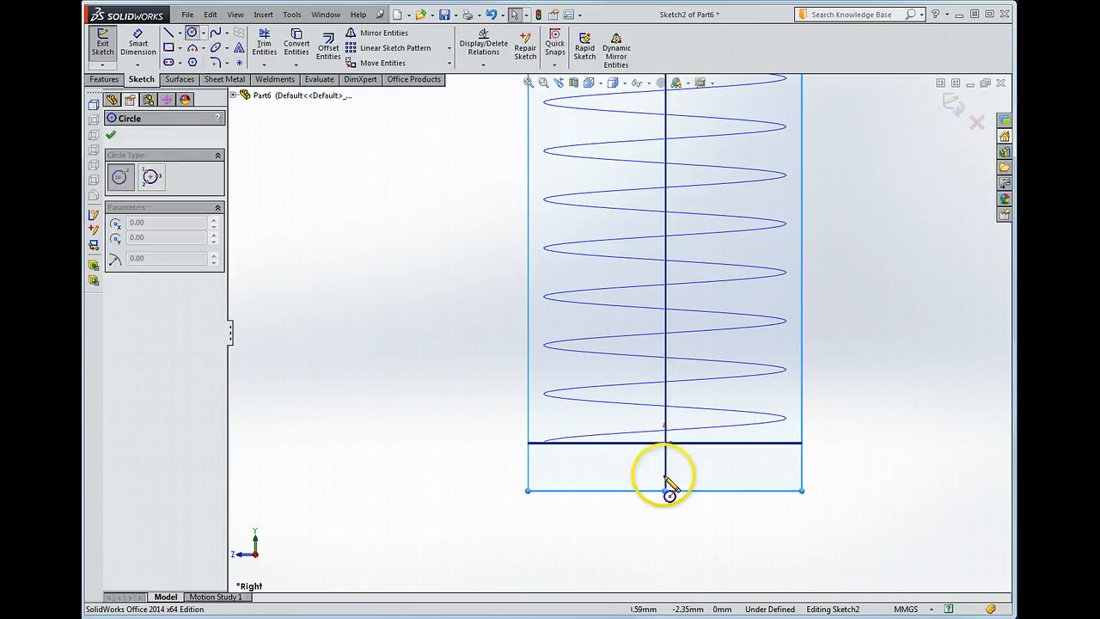
click(597, 459)
click(606, 471)
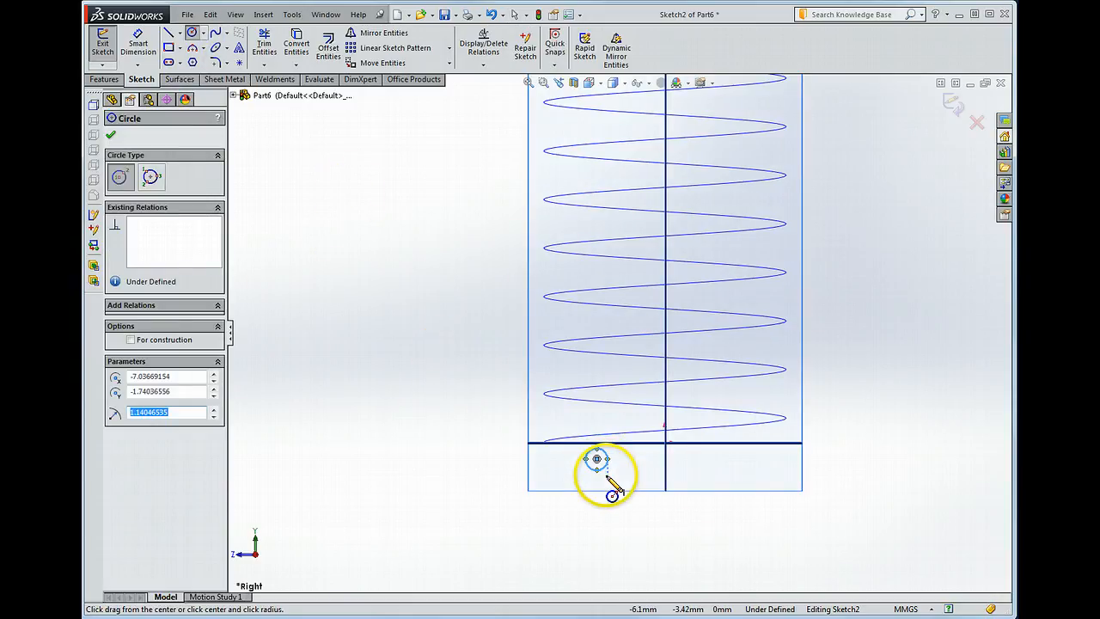
key(Escape)
- Place a sketch point on the small circle's left quadrant, level with its centre
scroll(604, 468, down, 3)
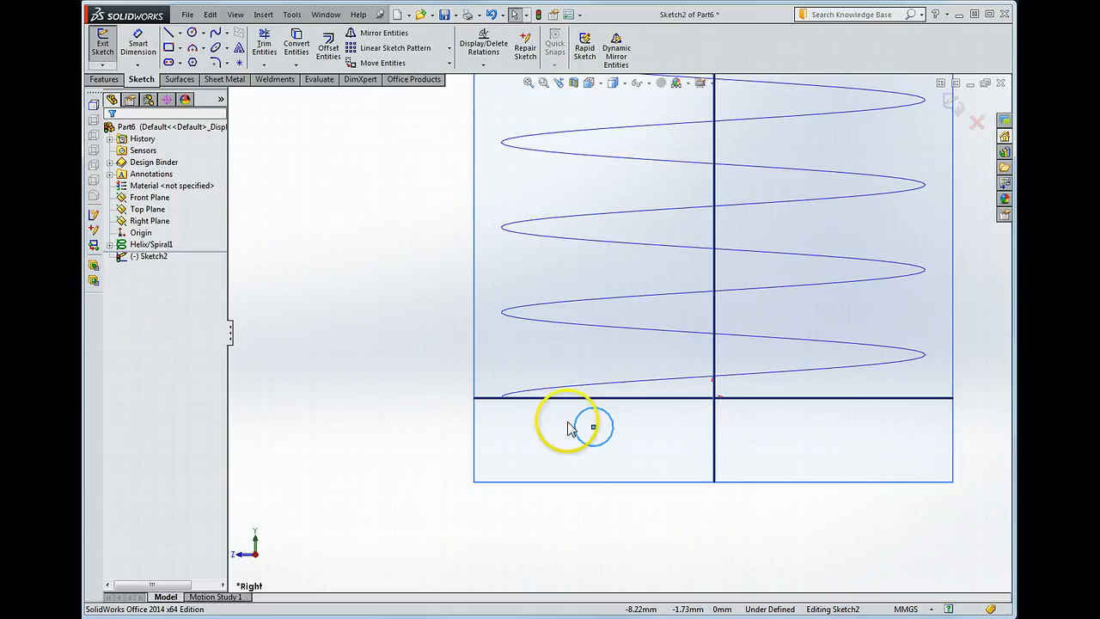
click(239, 63)
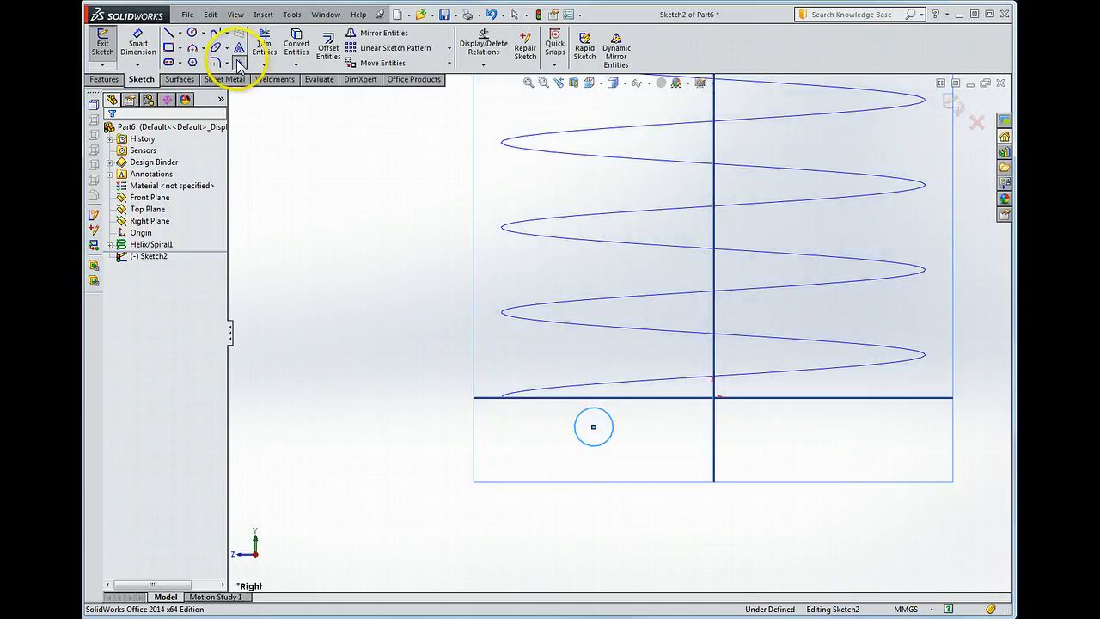
click(575, 426)
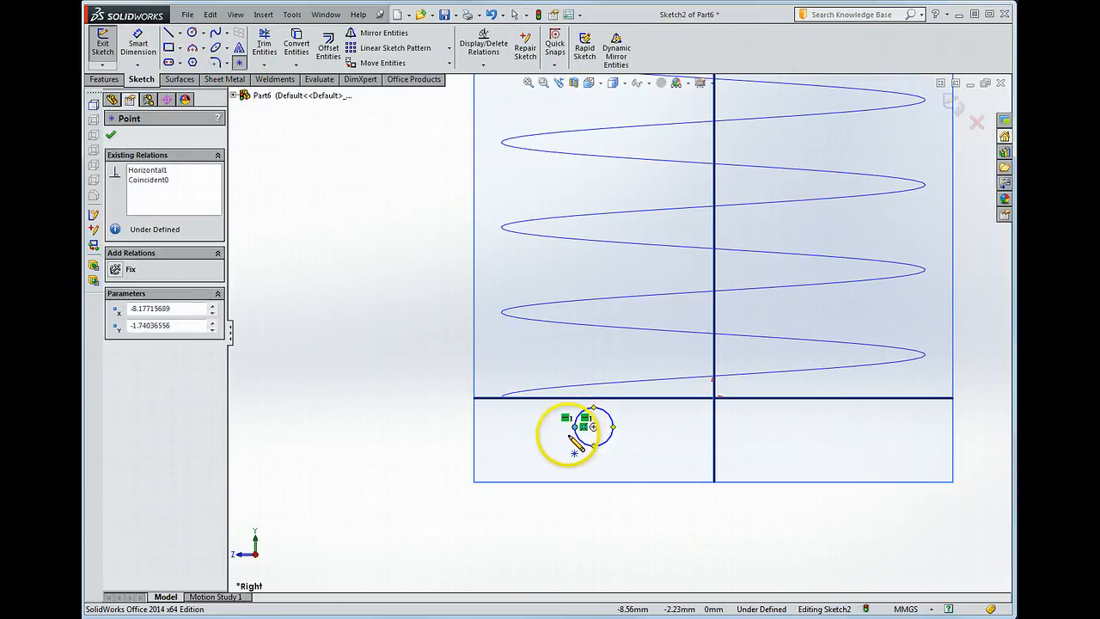
key(Escape)
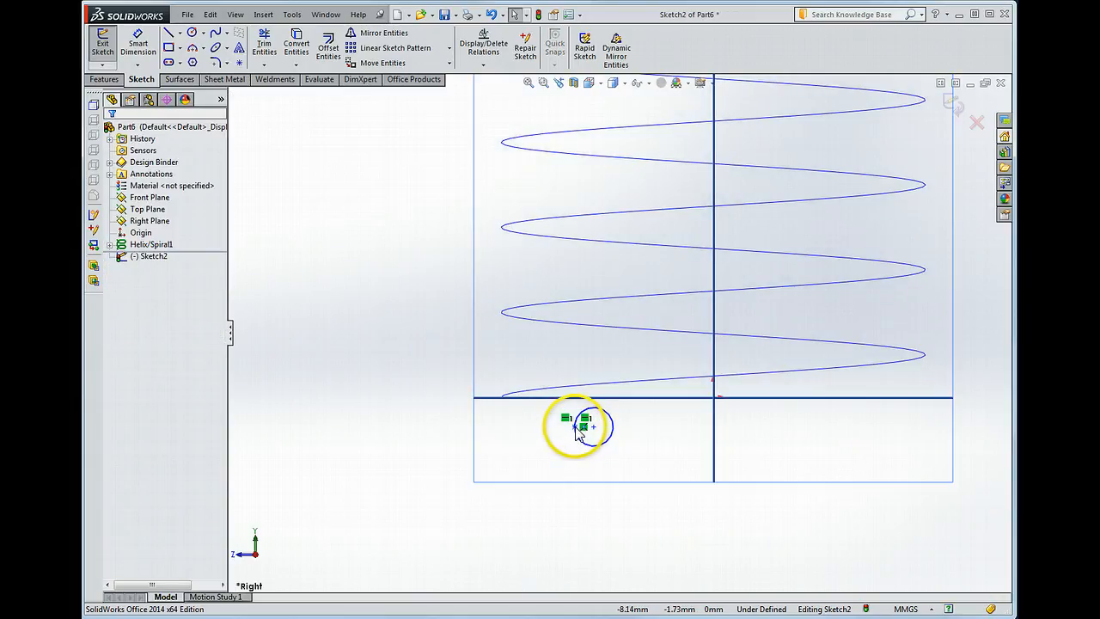
- Add a Pierce relation between the circle's quadrant point and the helix
click(575, 426)
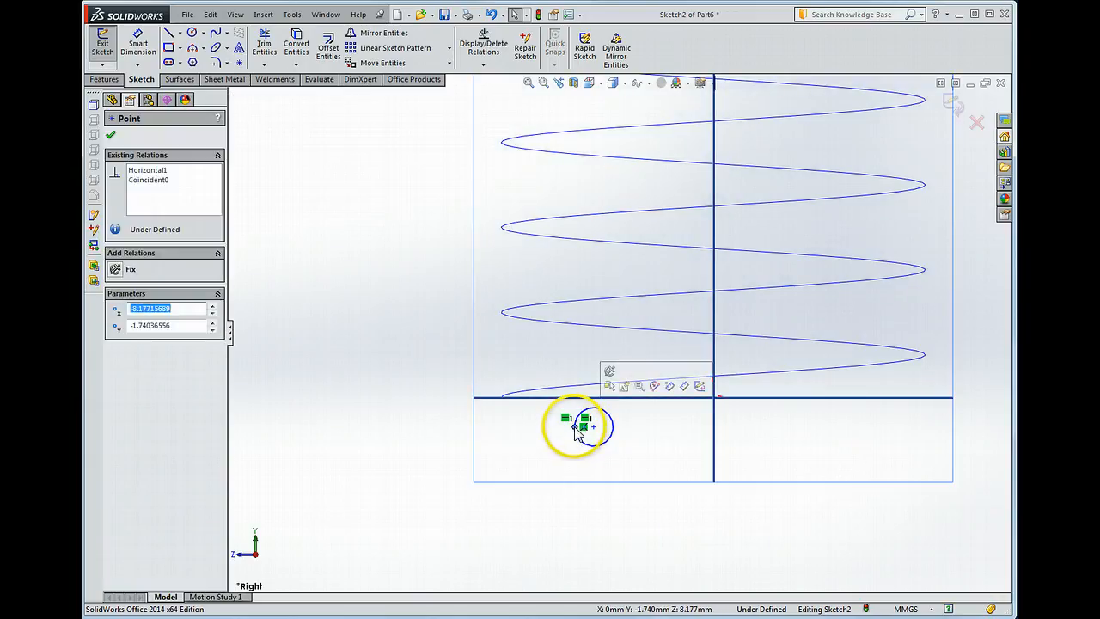
ctrl+click(540, 394)
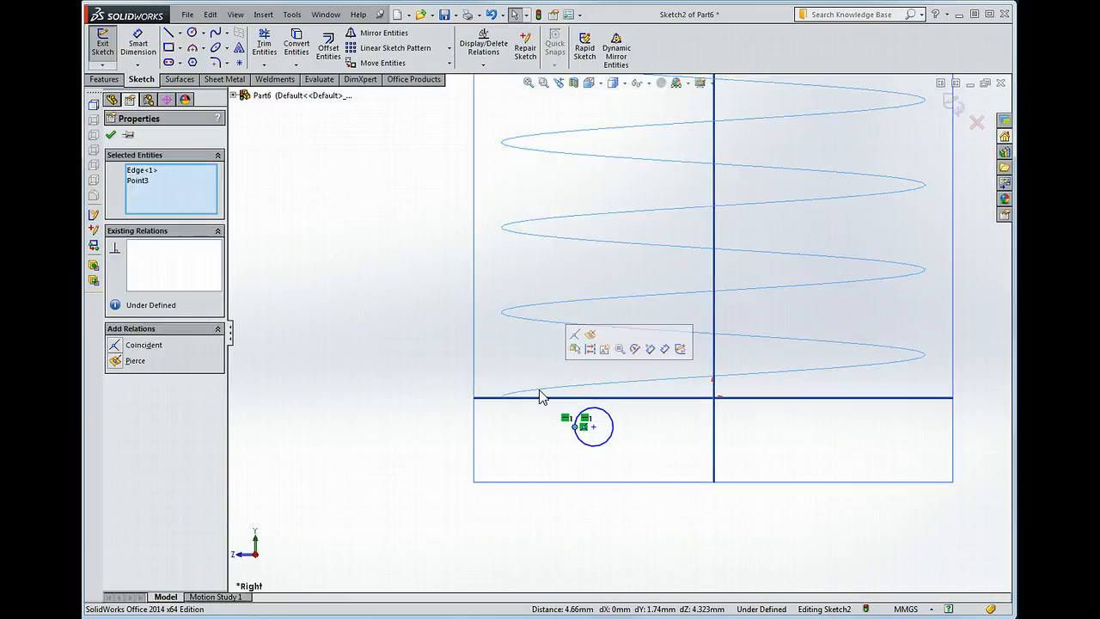
click(590, 335)
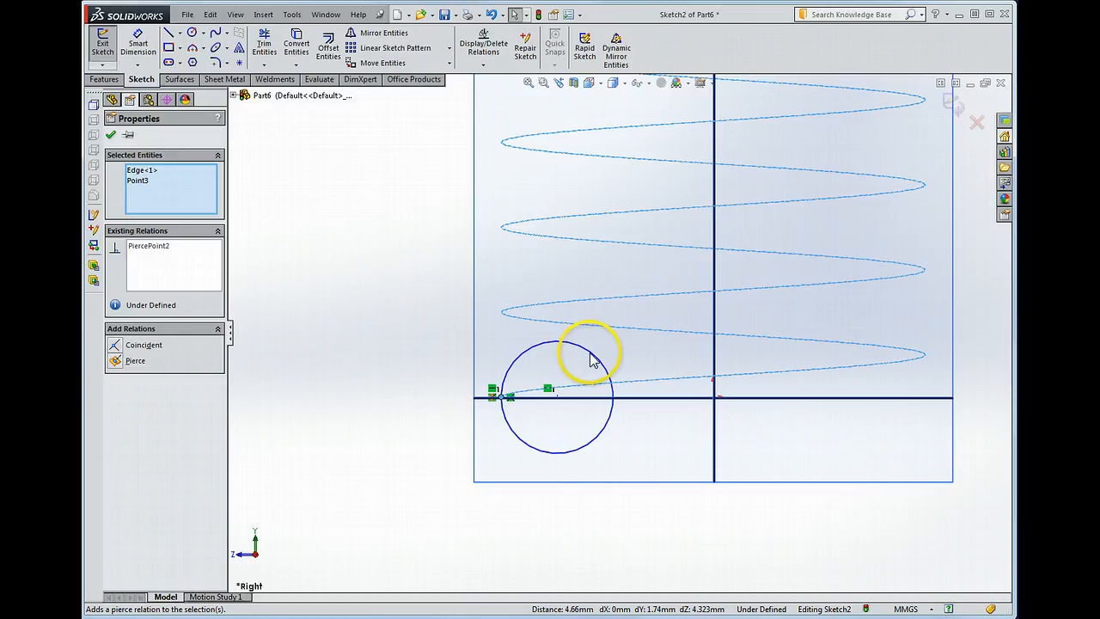
- Resize the pierced circle freehand to about 2.4 mm in diameter, keeping its edge on the helix
drag(590, 360, 558, 384)
middle_drag(534, 375, 538, 393)
scroll(418, 136, up, 2)
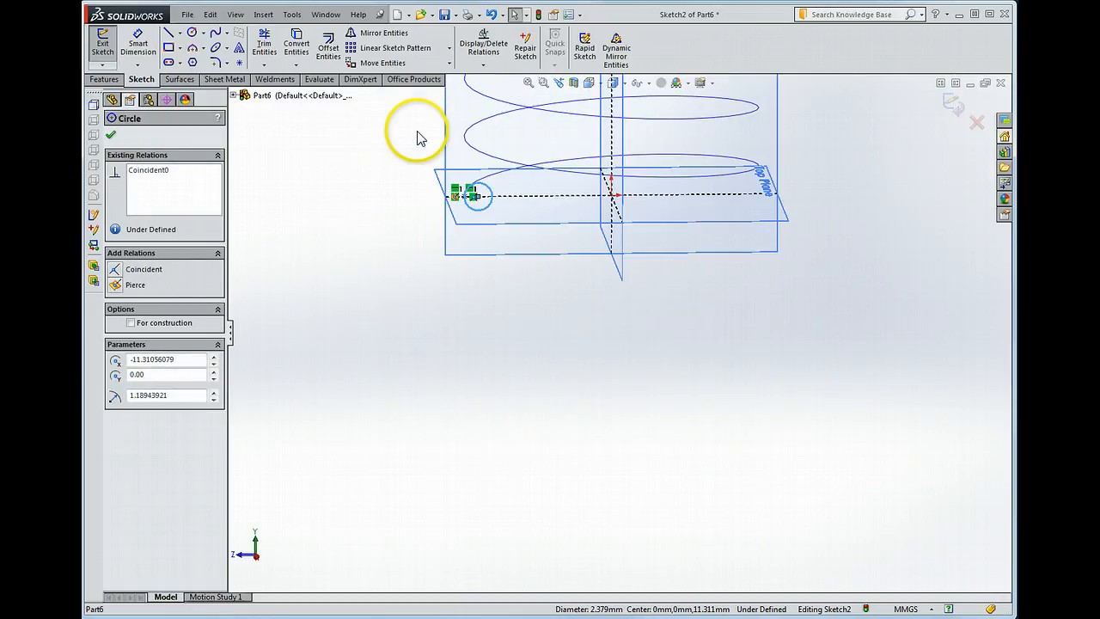
scroll(483, 191, down, 4)
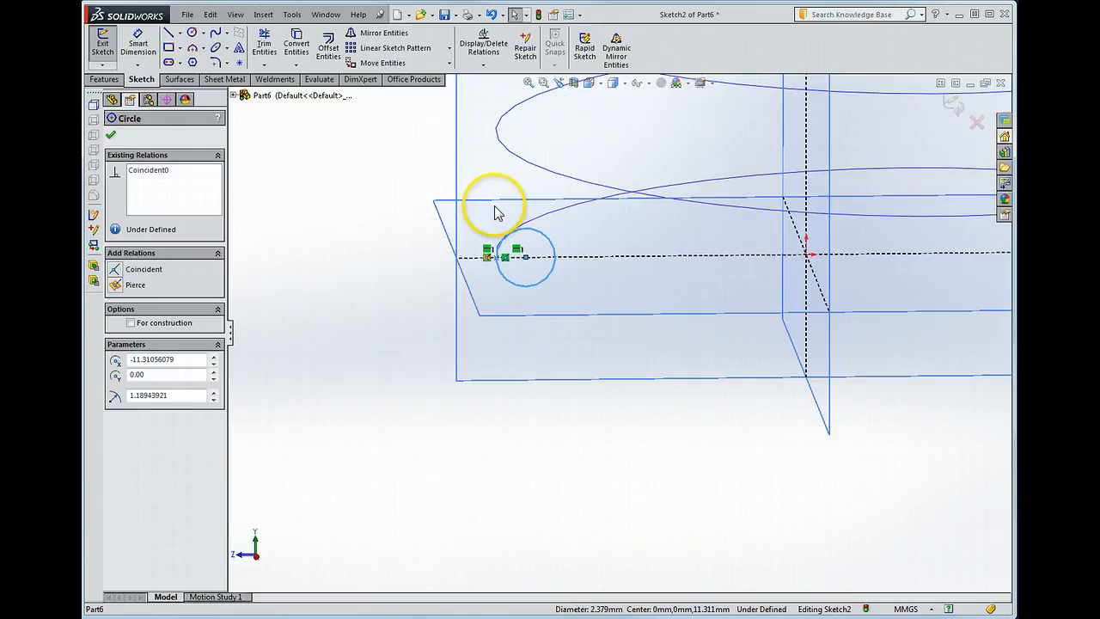
- Dimension the wire profile circle's diameter as 3 mm and exit the sketch
click(138, 45)
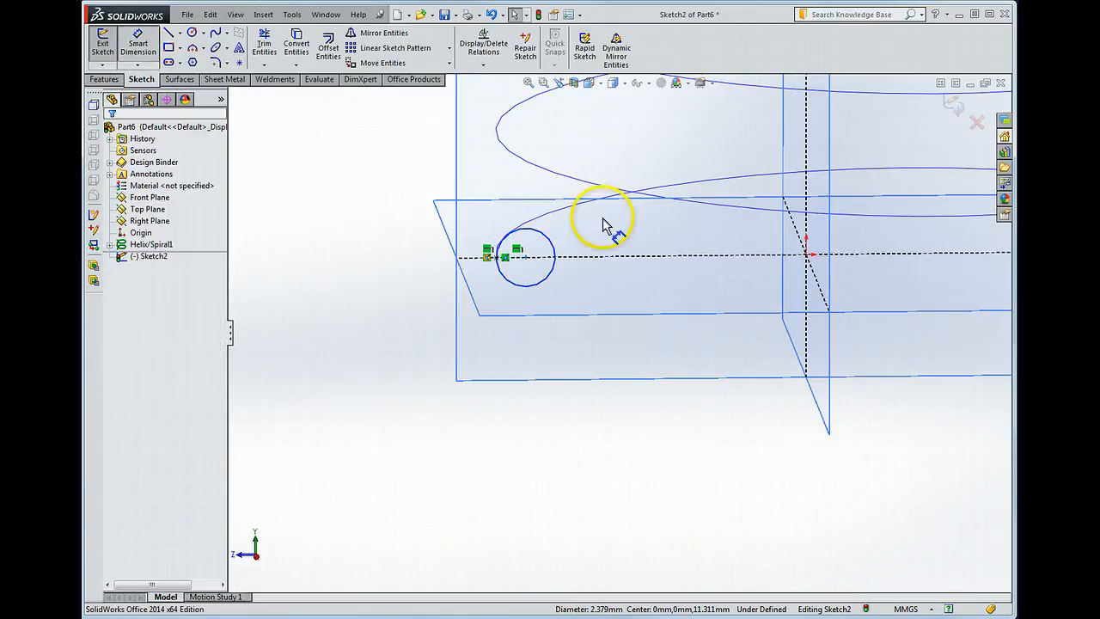
click(553, 249)
click(684, 302)
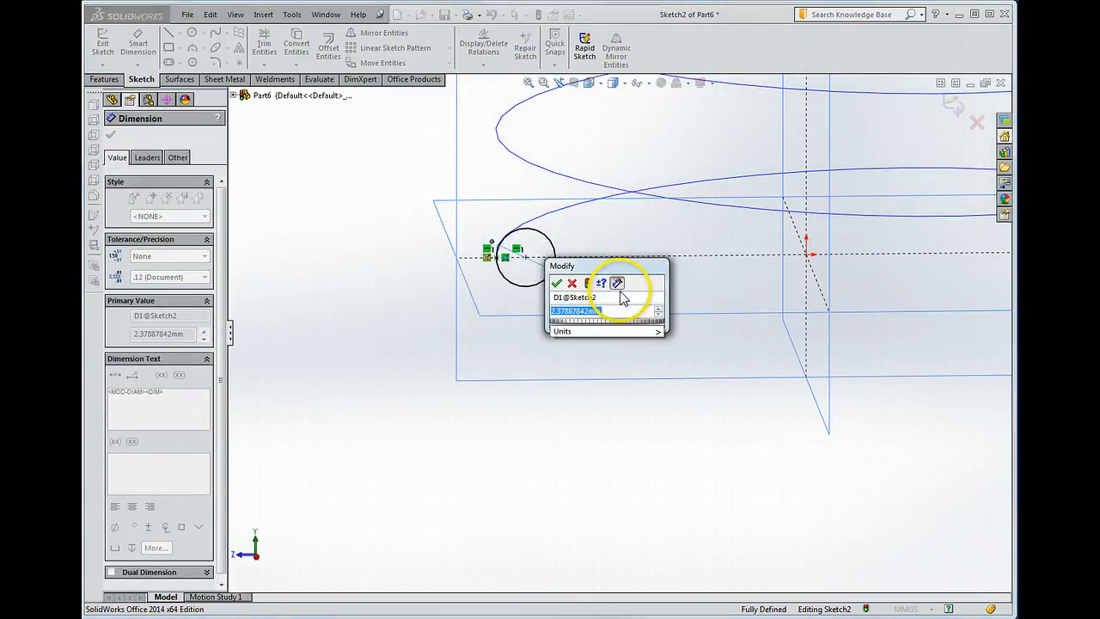
key(Return)
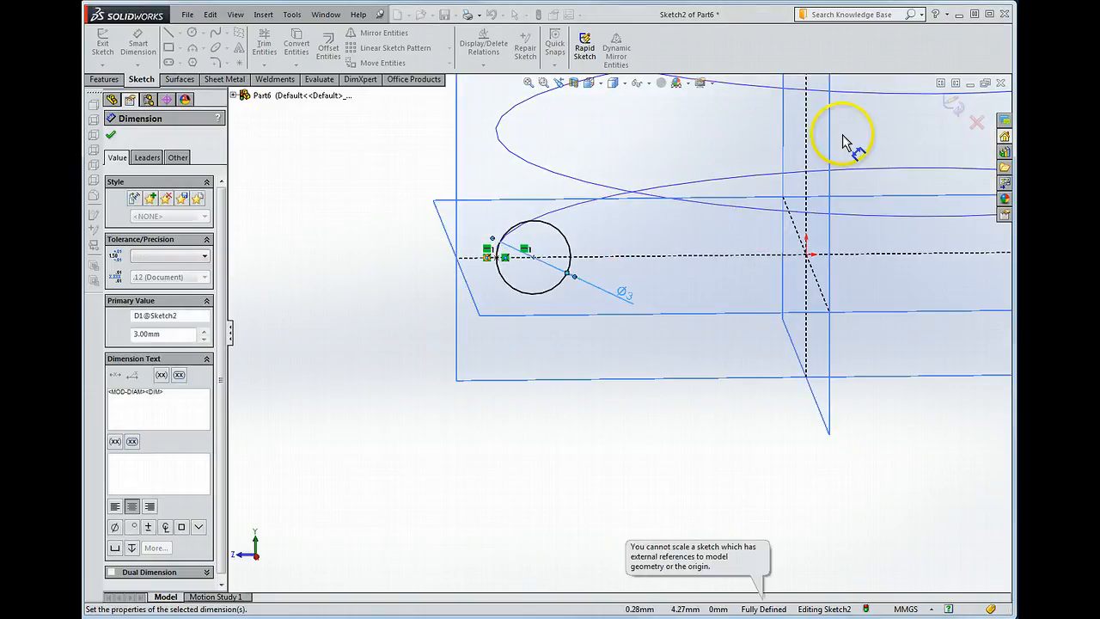
click(952, 104)
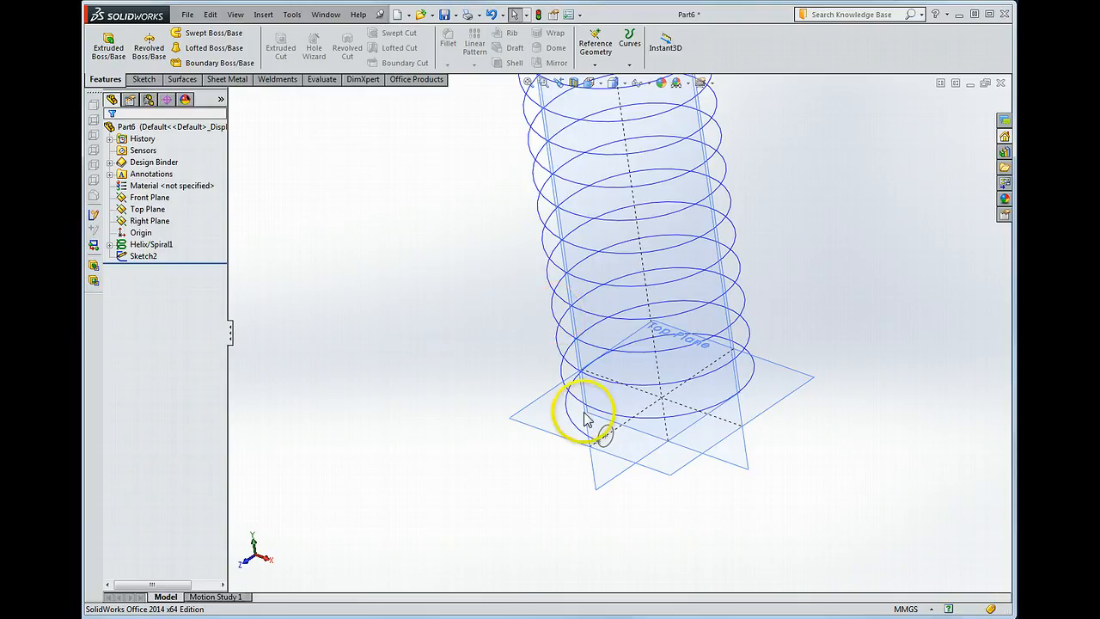
- Create a Swept Boss using the 3 mm circle sketch as the profile and the helix as the path
click(155, 245)
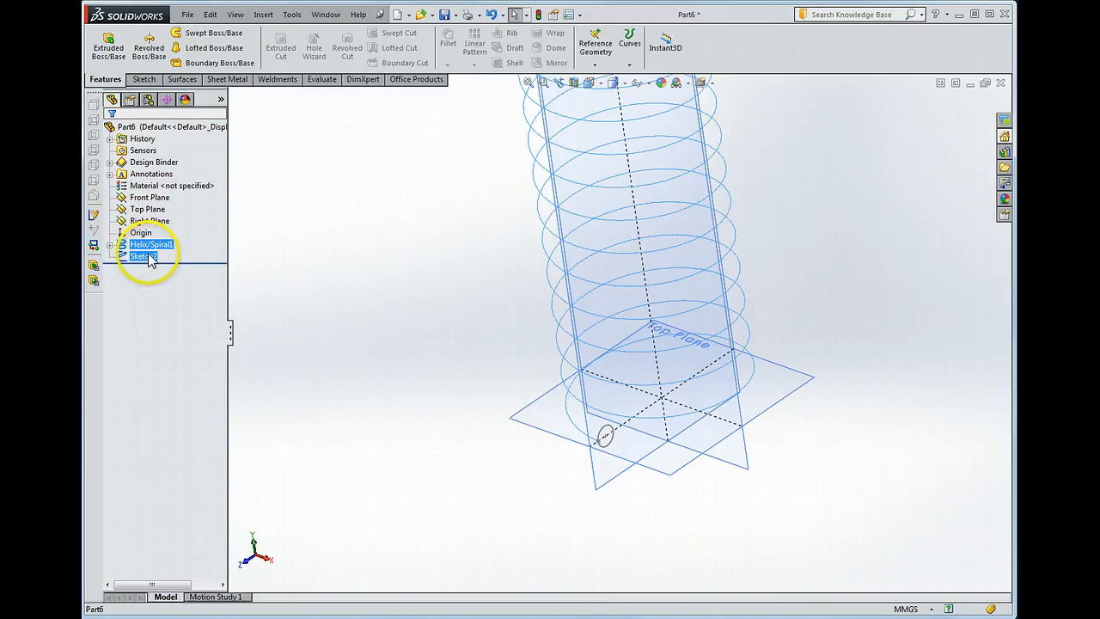
click(197, 37)
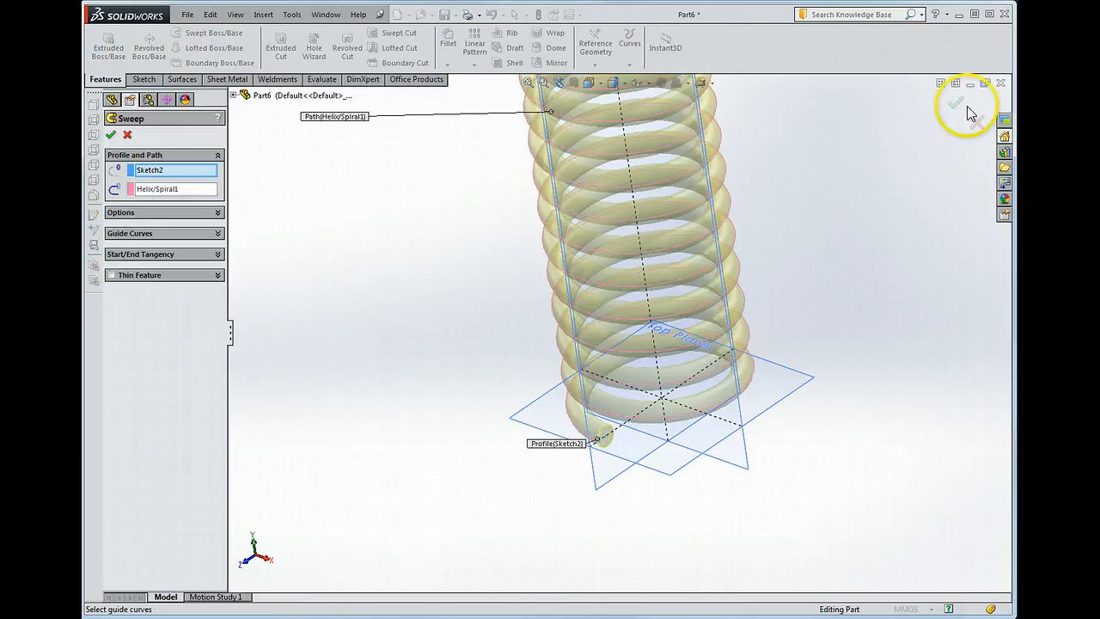
click(962, 100)
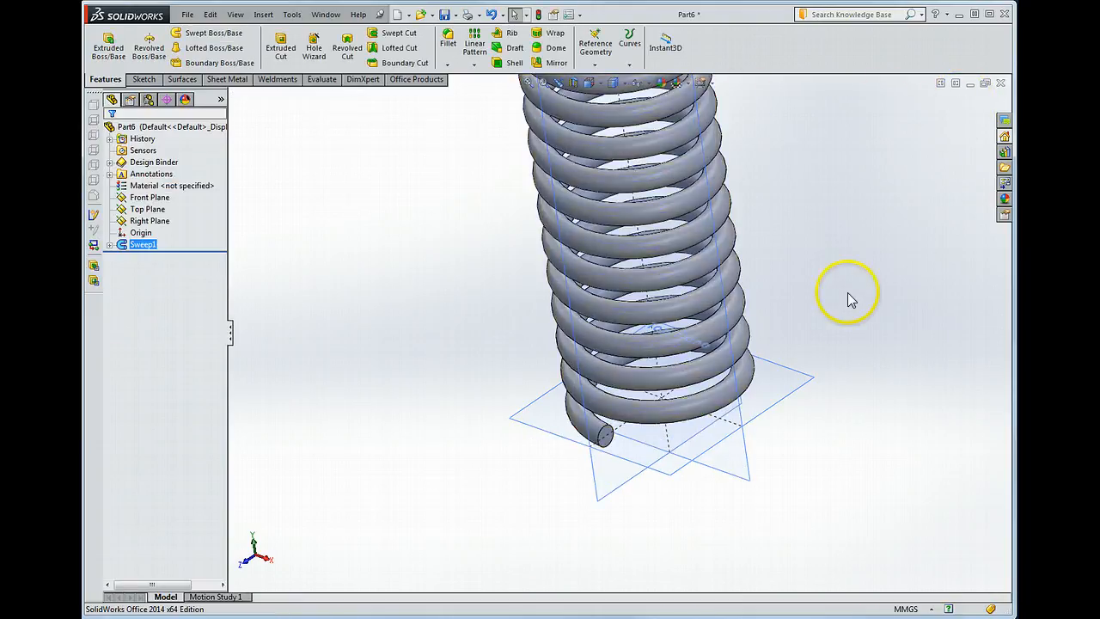
- Set the spring's helix height dimension to 200 mm and rebuild the swept coil
scroll(838, 325, down, 2)
scroll(844, 328, down, 2)
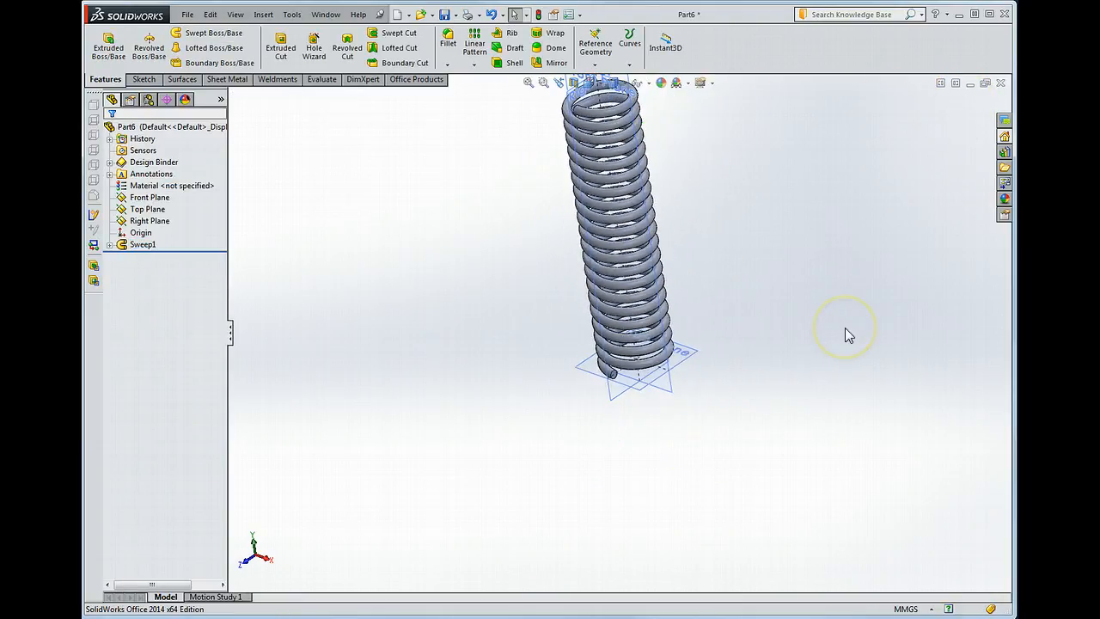
middle_drag(817, 319, 710, 255)
click(703, 262)
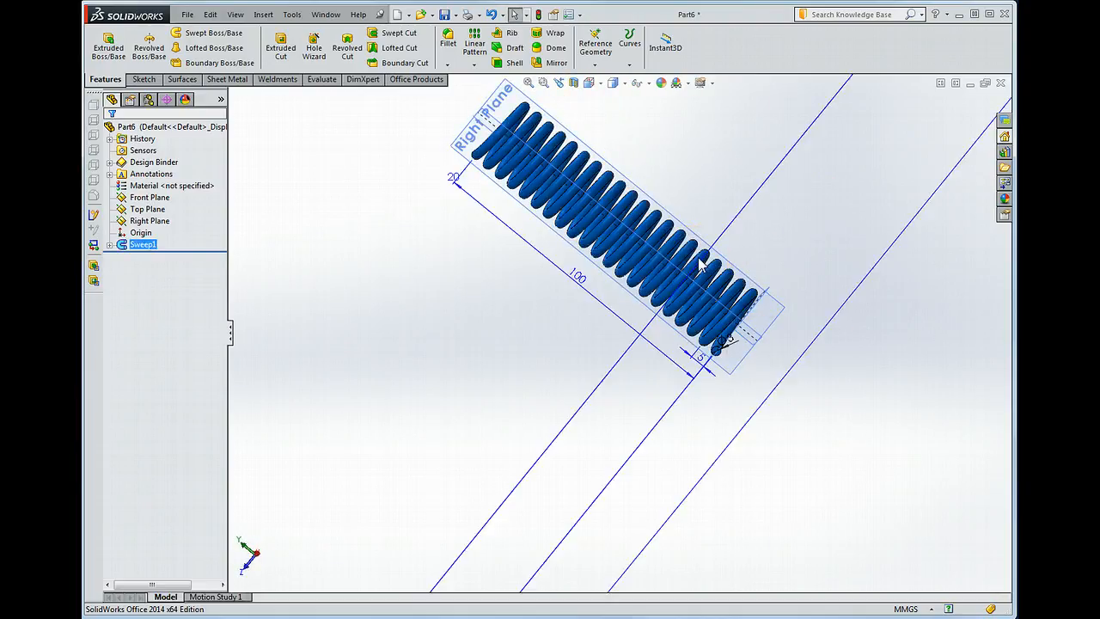
double_click(578, 277)
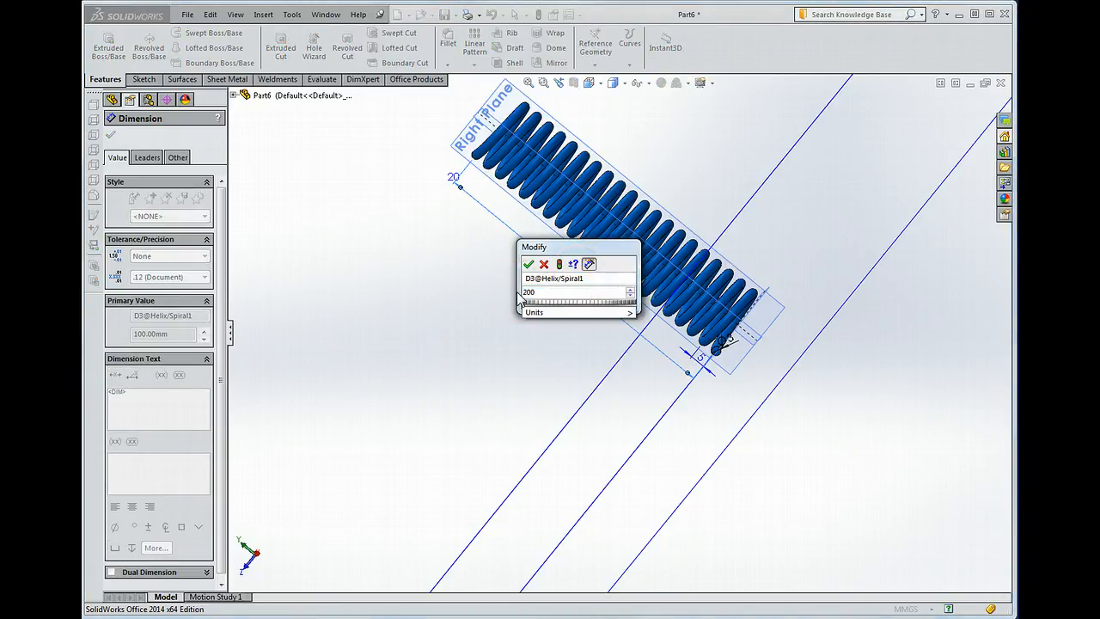
key(Return)
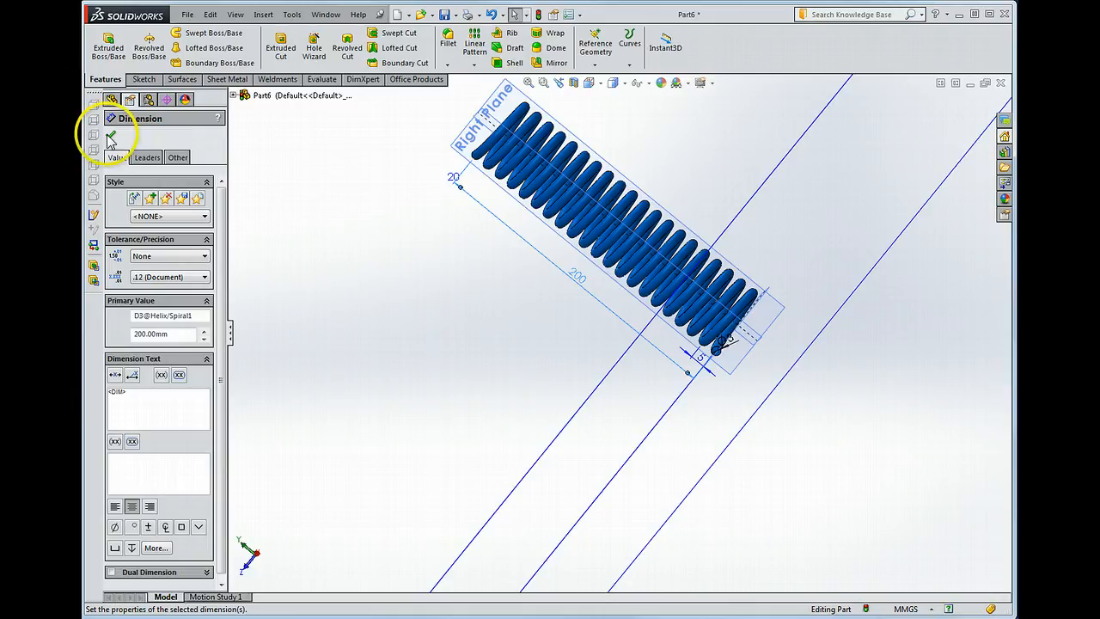
click(111, 139)
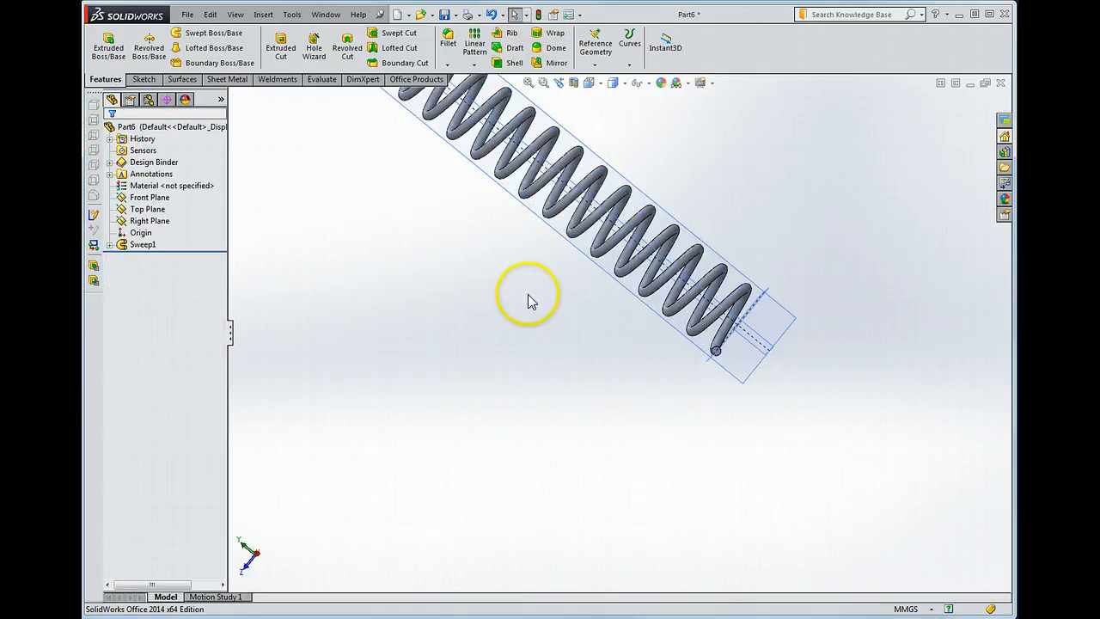
- Set the spring's helix height dimension to 75 mm and rebuild the swept coil
scroll(533, 302, up, 3)
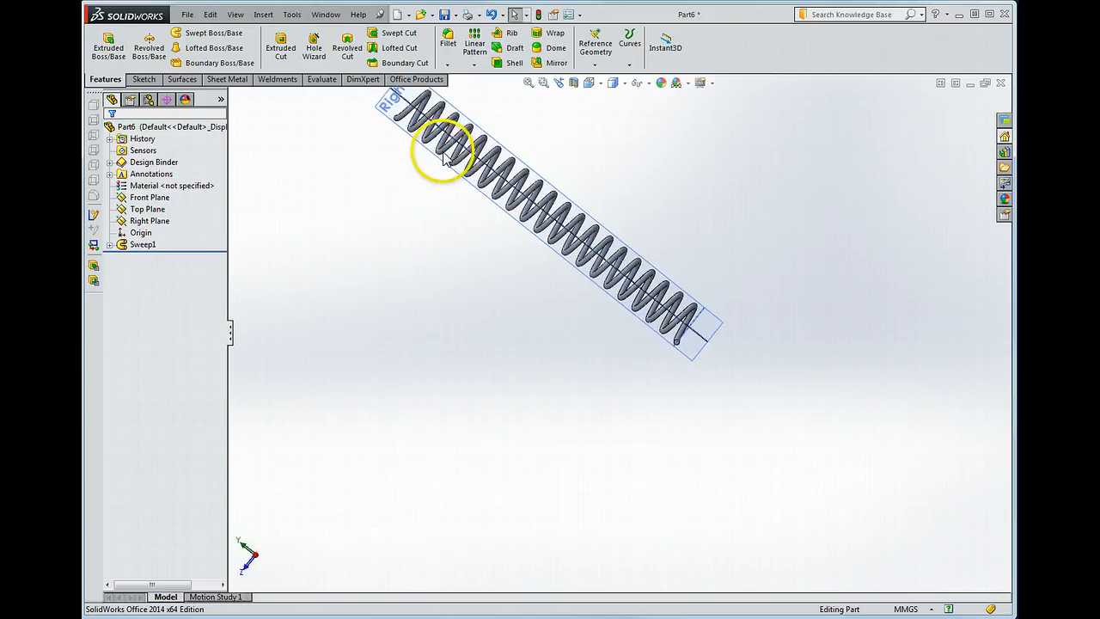
double_click(489, 182)
click(526, 245)
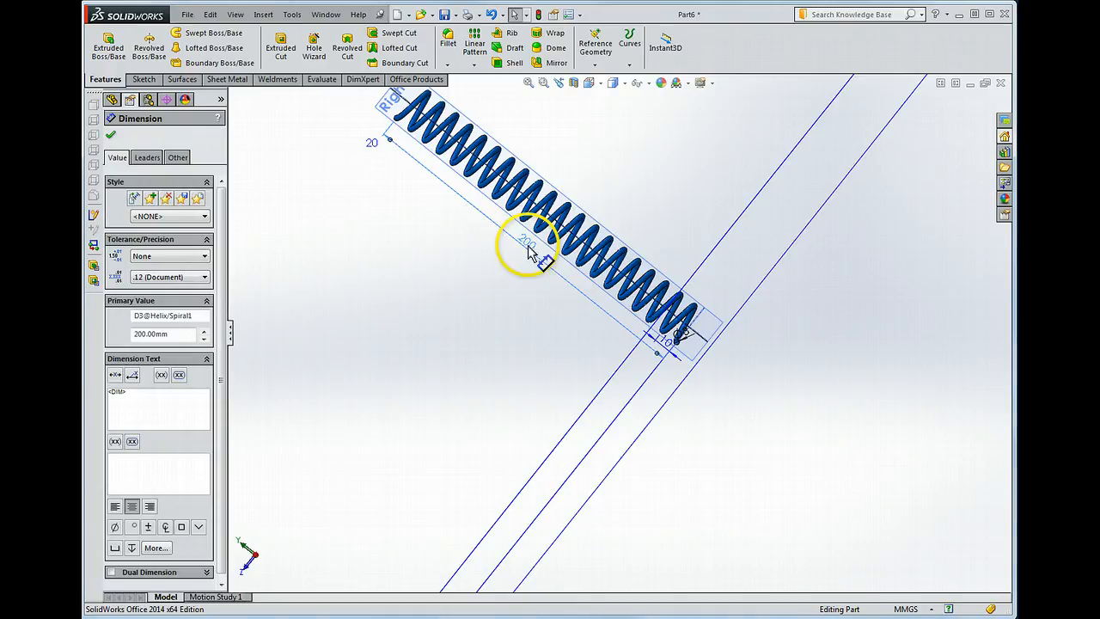
click(528, 248)
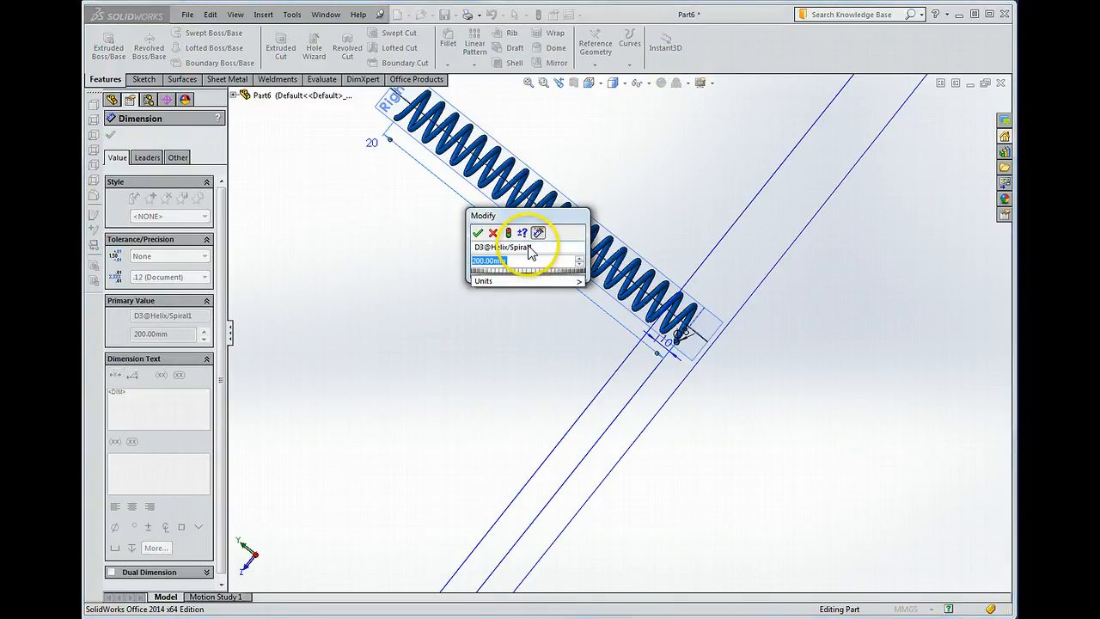
text(75)
key(Return)
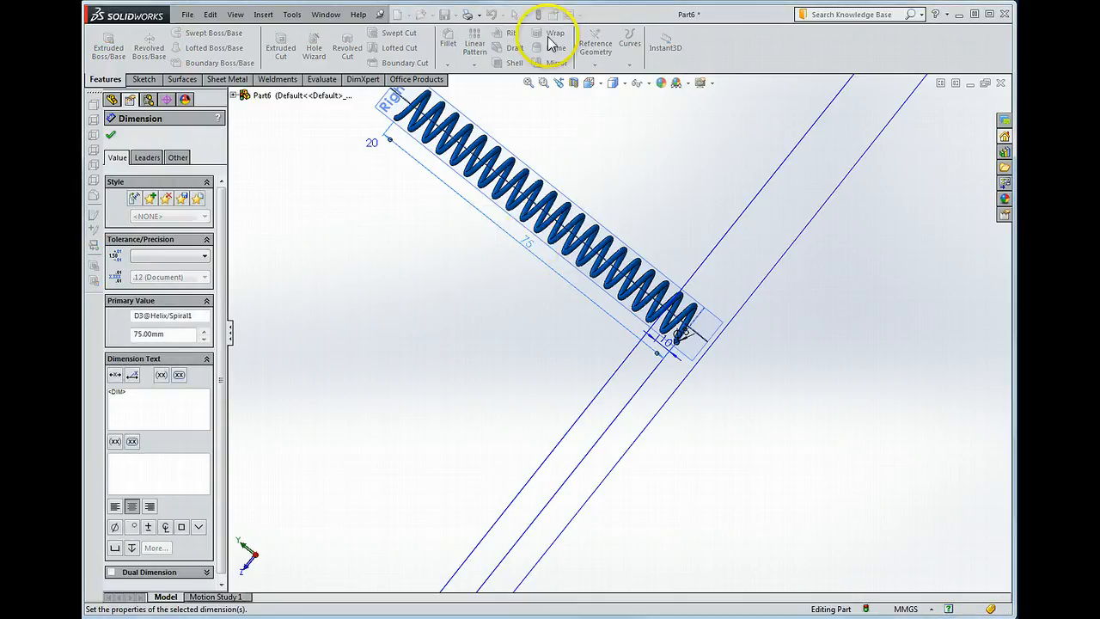
click(110, 135)
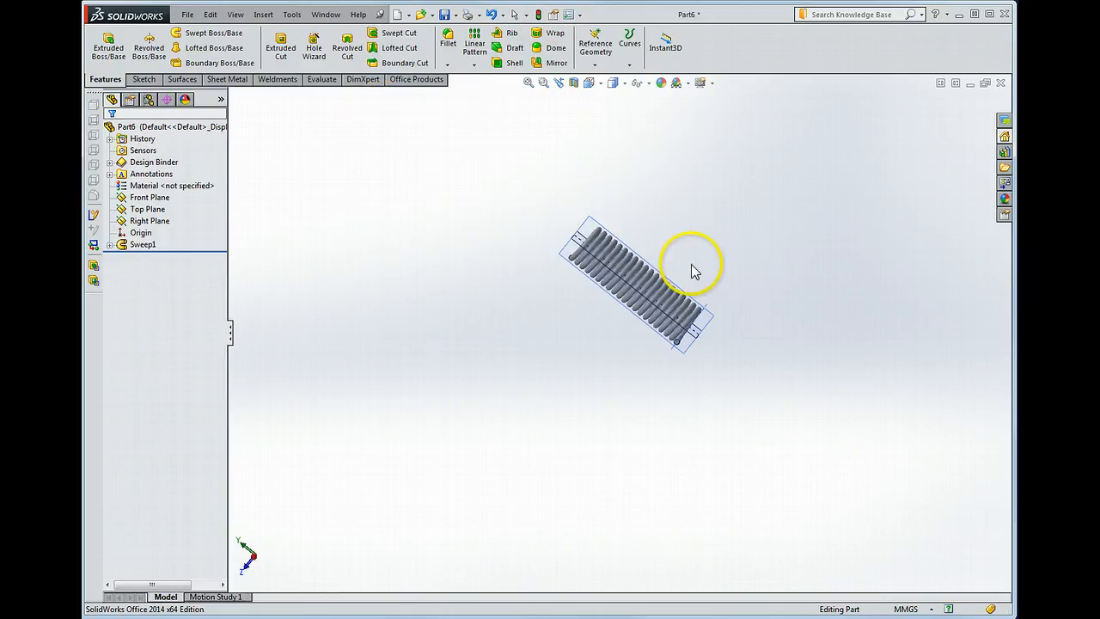
scroll(693, 271, down, 4)
middle_drag(688, 285, 774, 317)
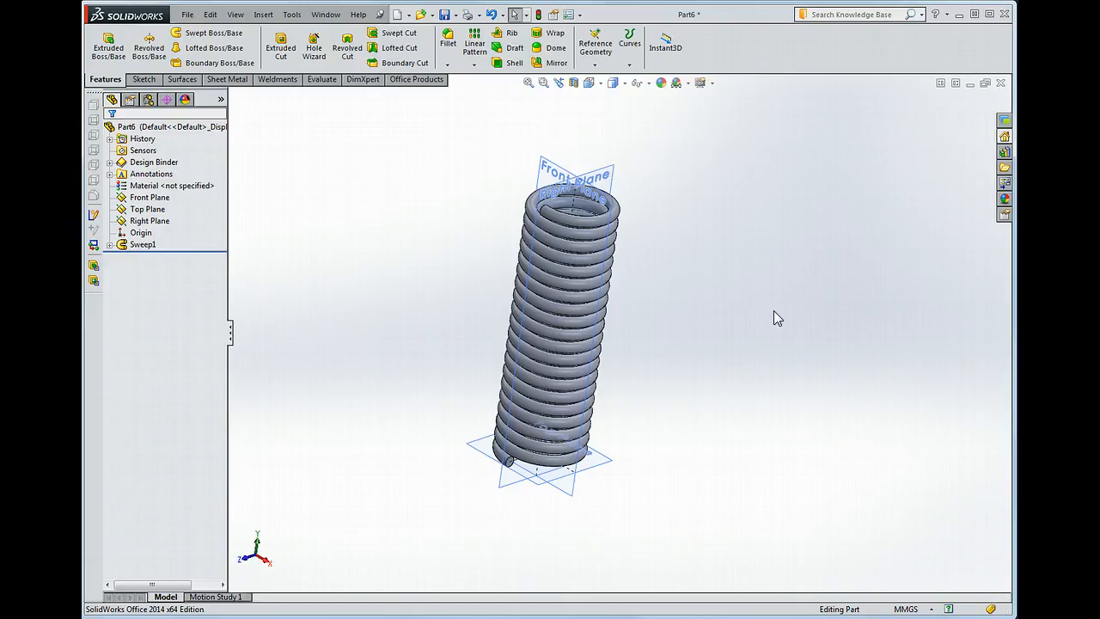
middle_drag(772, 356, 704, 416)
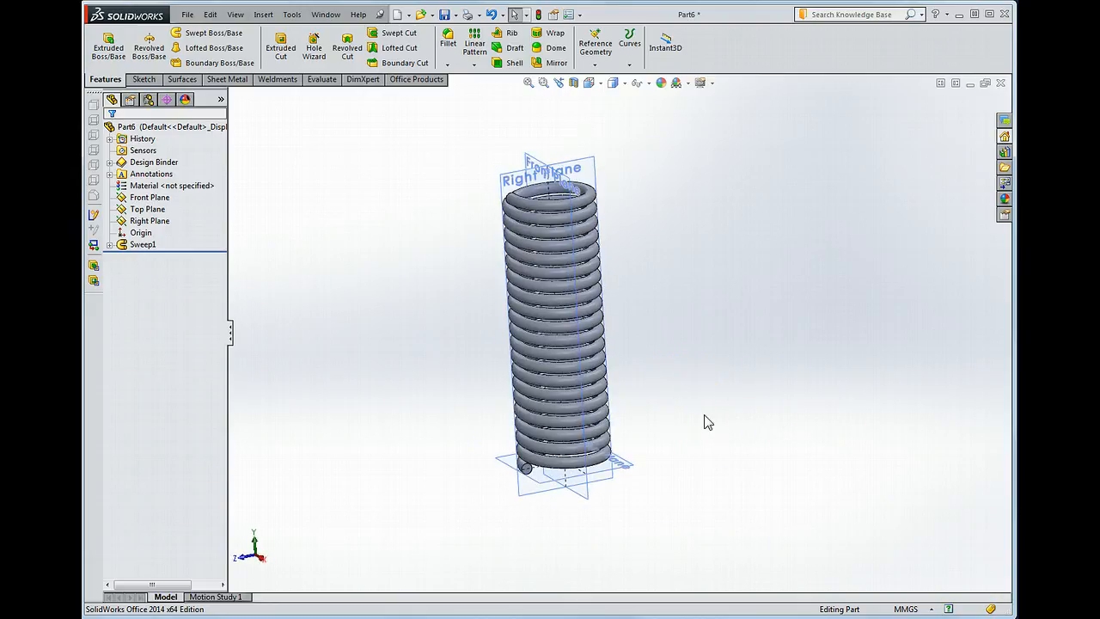